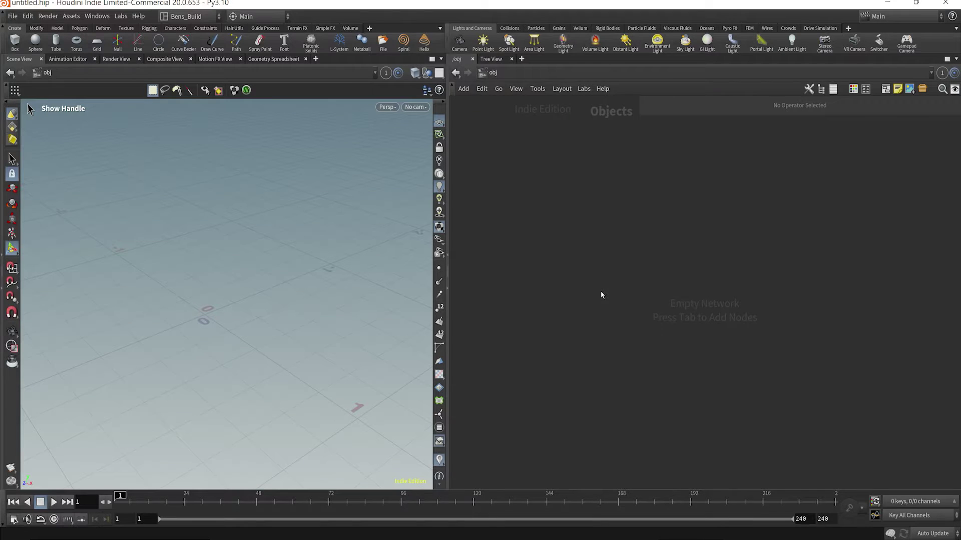
Add a Test Geometry: Rubber Toy node to the network
key("Tab")
type("geo")
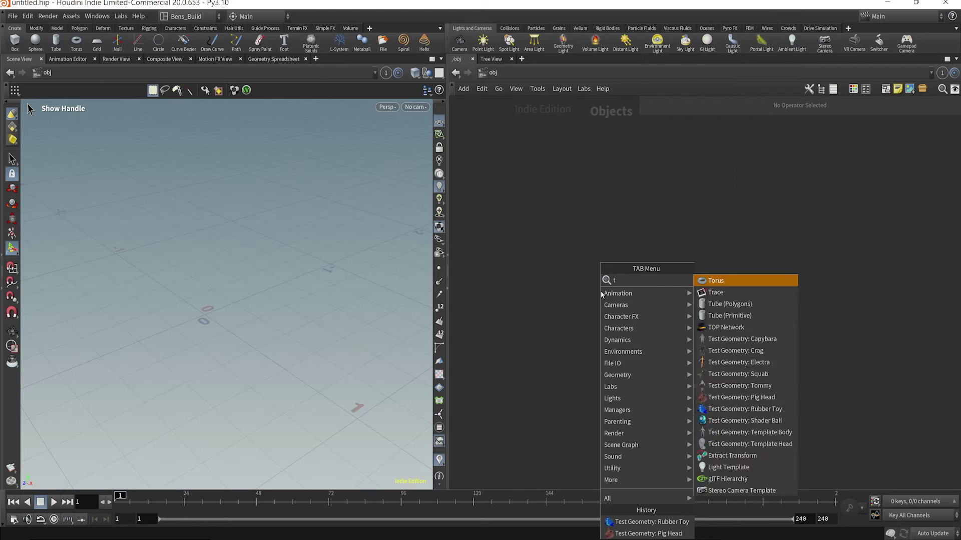
key("Down")
key("Down")
key("Return")
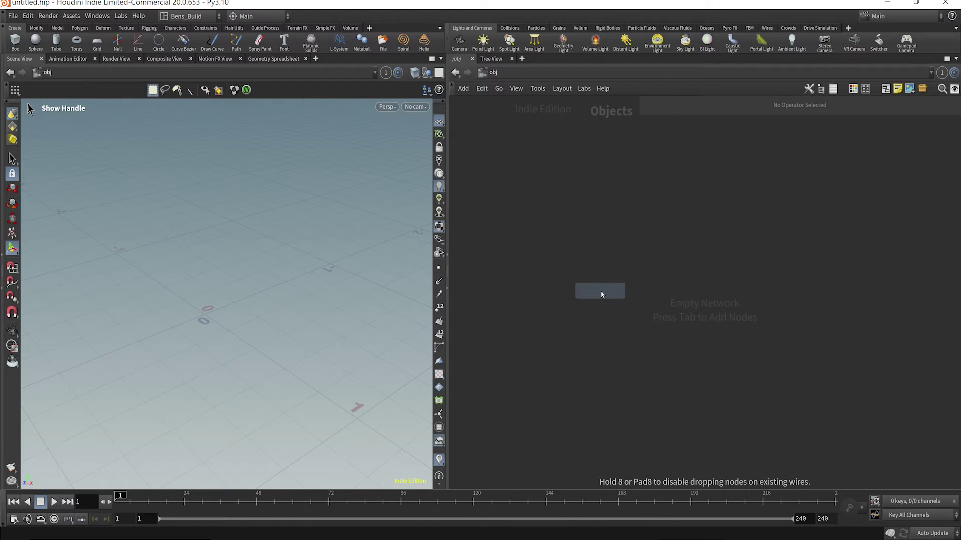
left_click(601, 293)
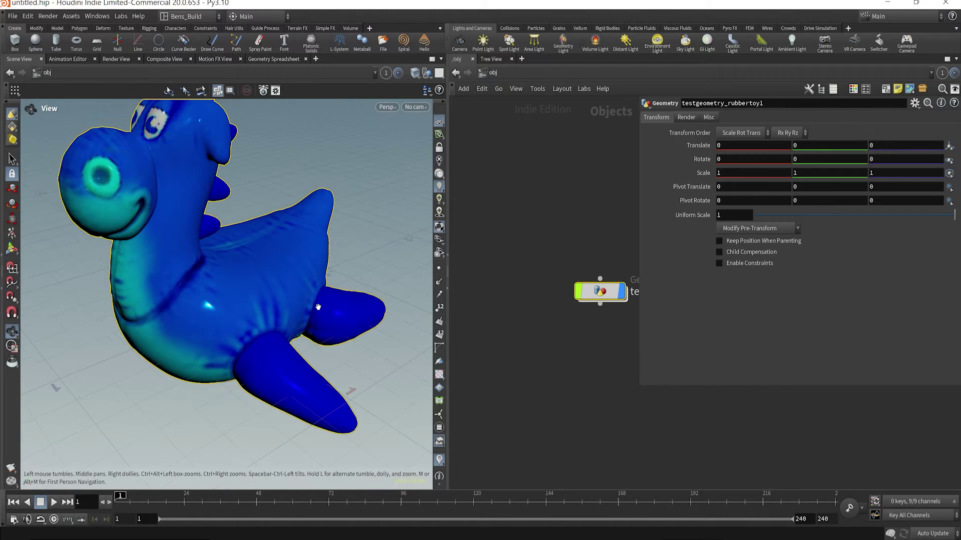
Inside the rubber toy object, add a Clean node wired below the toy
key("i")
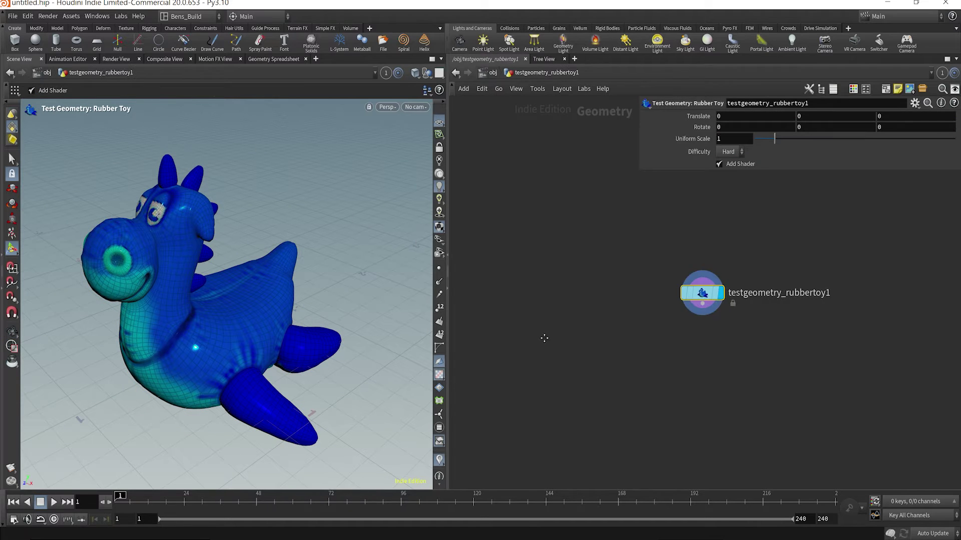
key("Tab")
type("cl")
key("Return")
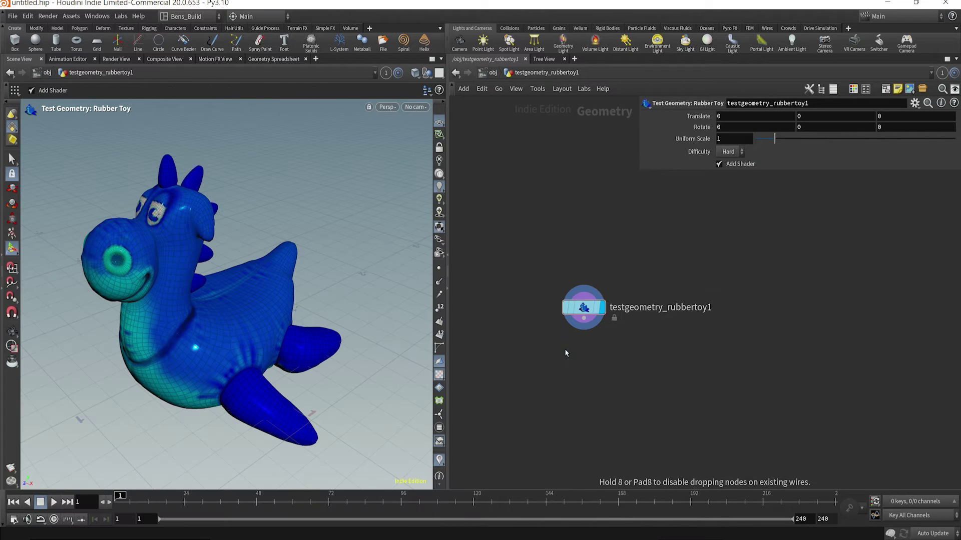
left_click(565, 350)
Add a Subdivide node below clean1 and set its display flag to show the smoother toy
left_click_drag(259, 371, 299, 341)
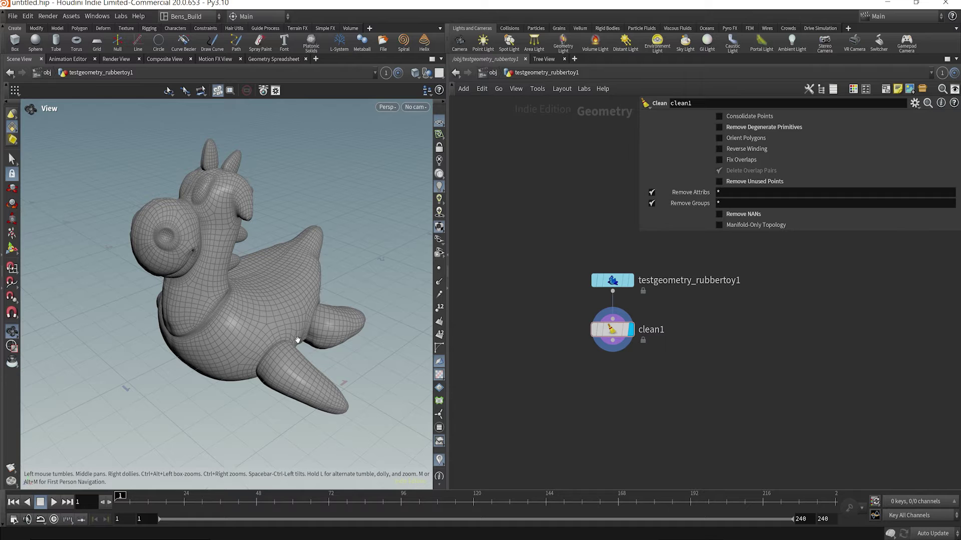
key("Return")
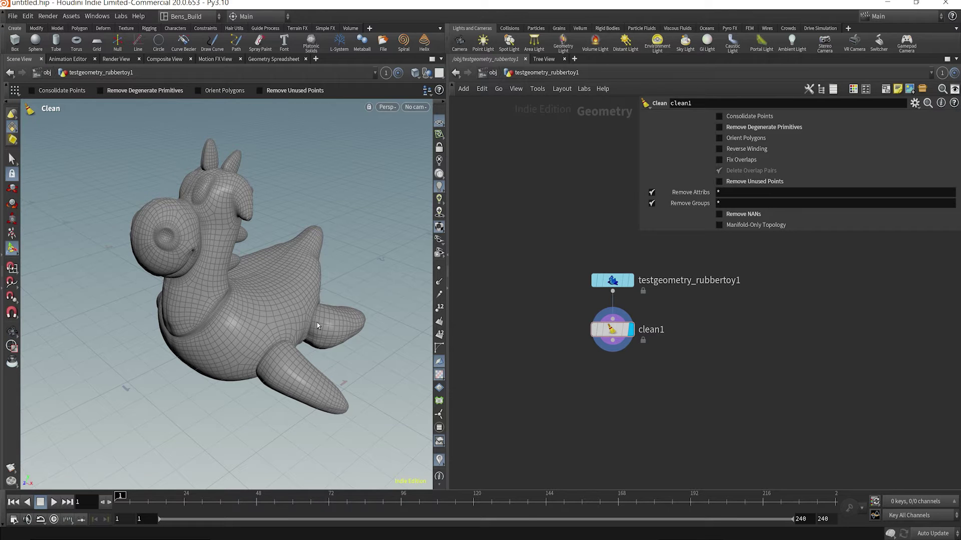
key("Tab")
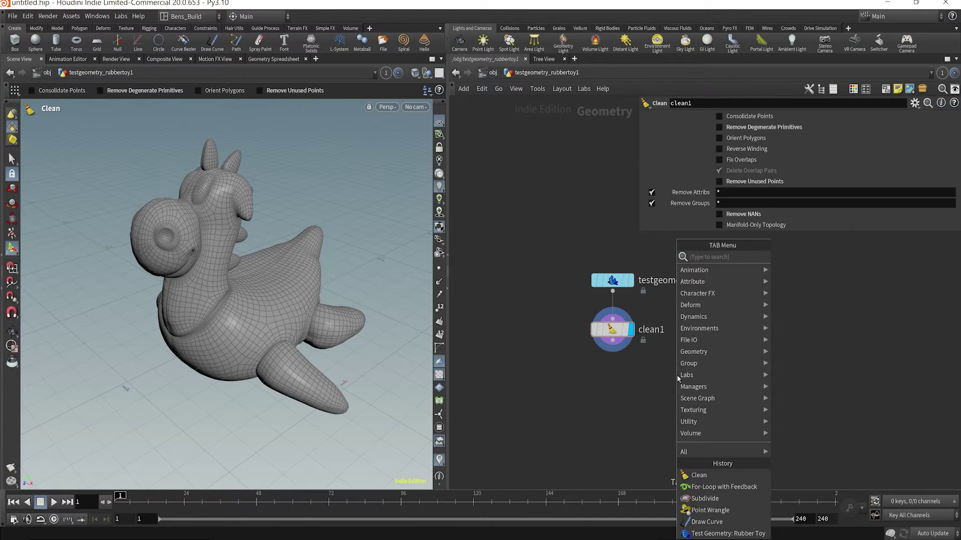
mouse_move(721, 320)
left_click(810, 350)
left_click(676, 380)
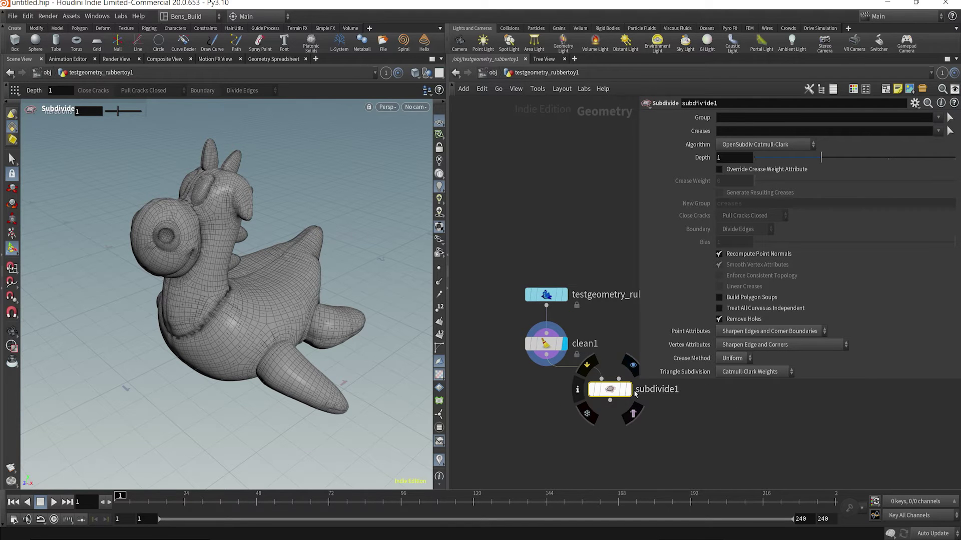
left_click(633, 392)
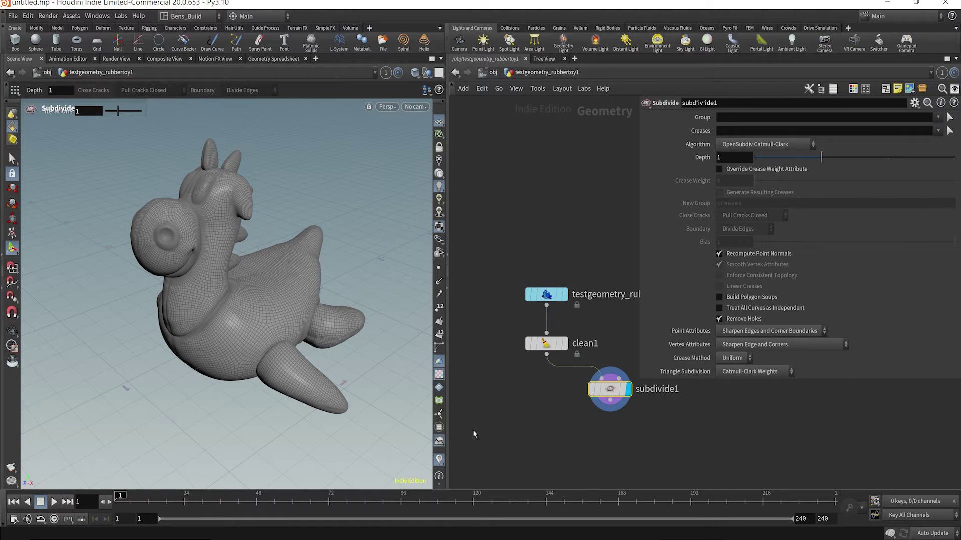
middle_click_drag(528, 447, 539, 396)
Add an Attribute Noise (mountain1) node below subdivide1, replacing a wrongly added node, and display it
key("Tab")
type("mout")
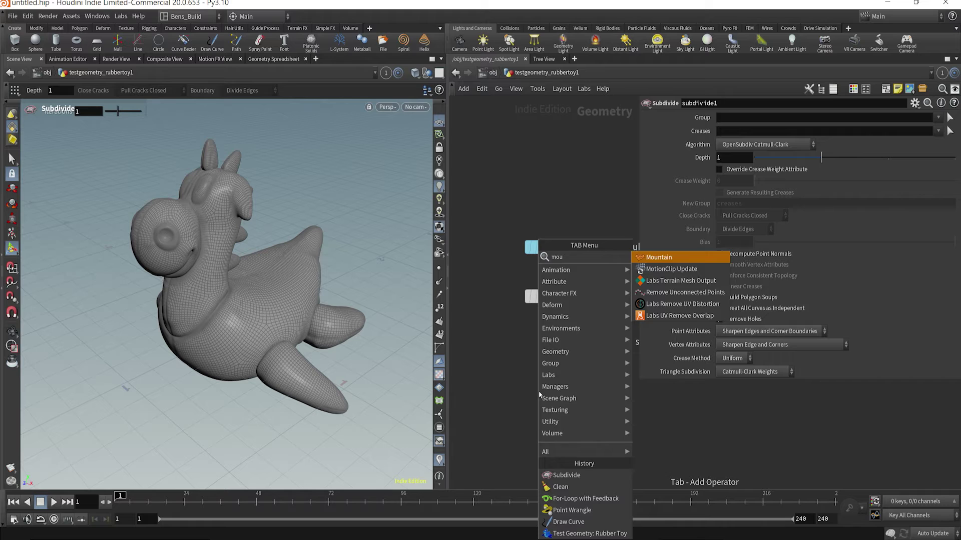
key("Return")
left_click(539, 392)
key("ctrl+z")
key("Tab")
type("mout")
key("Return")
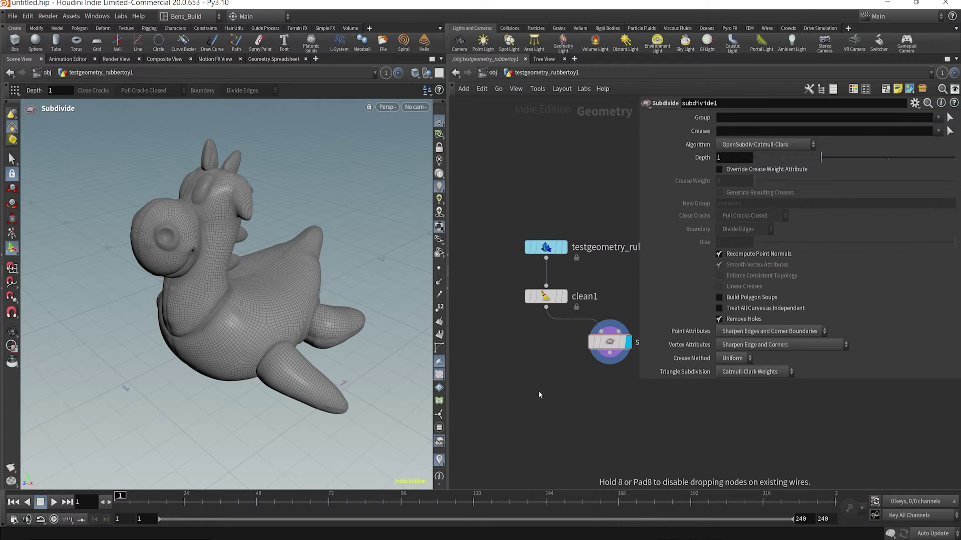
left_click(539, 391)
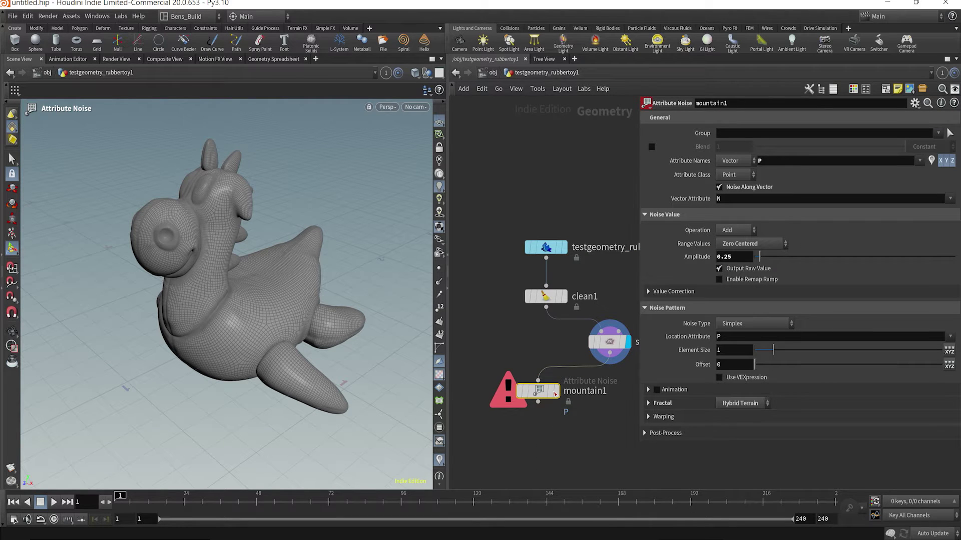
left_click(554, 394)
key("Escape")
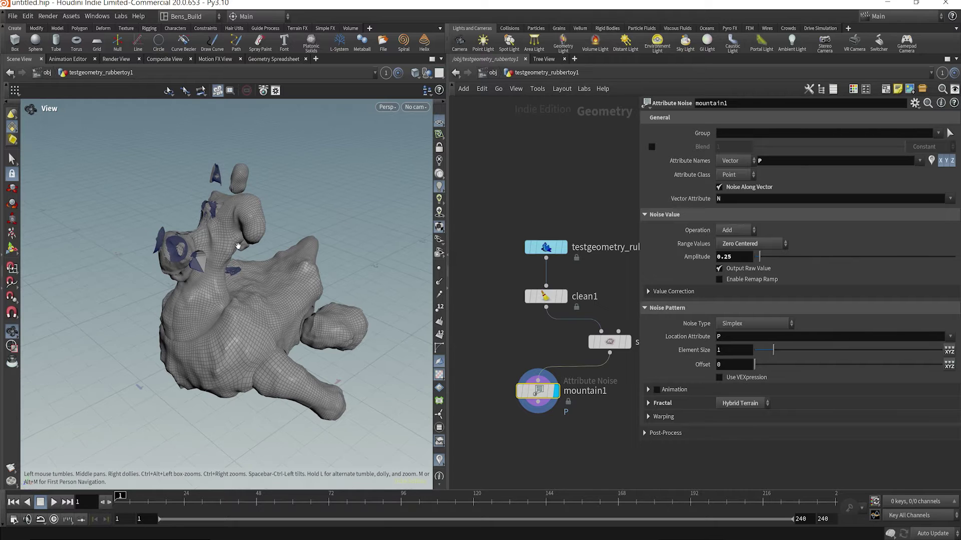
scroll(238, 246, "up", 5)
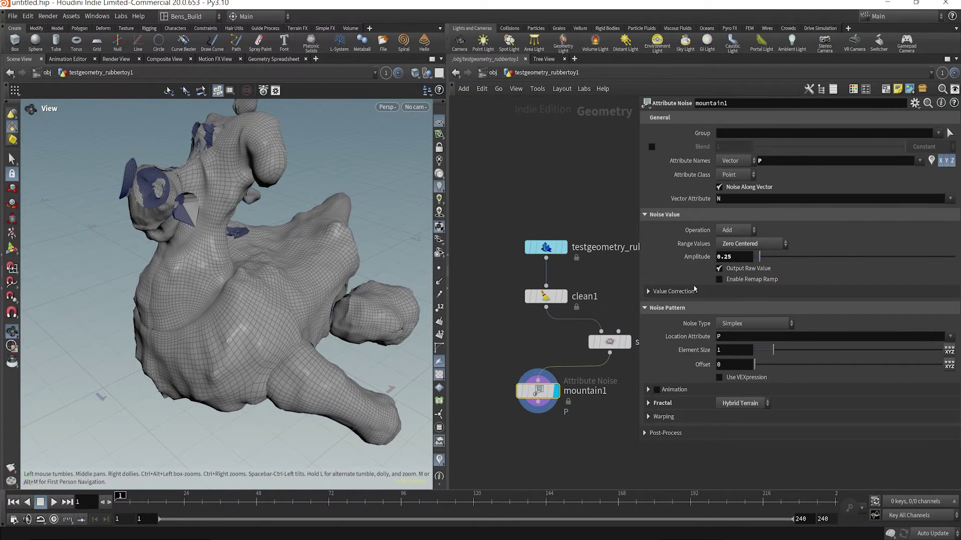
Raise subdivide1's depth to 3 and set mountain1's noise amplitude to .01
left_click(610, 342)
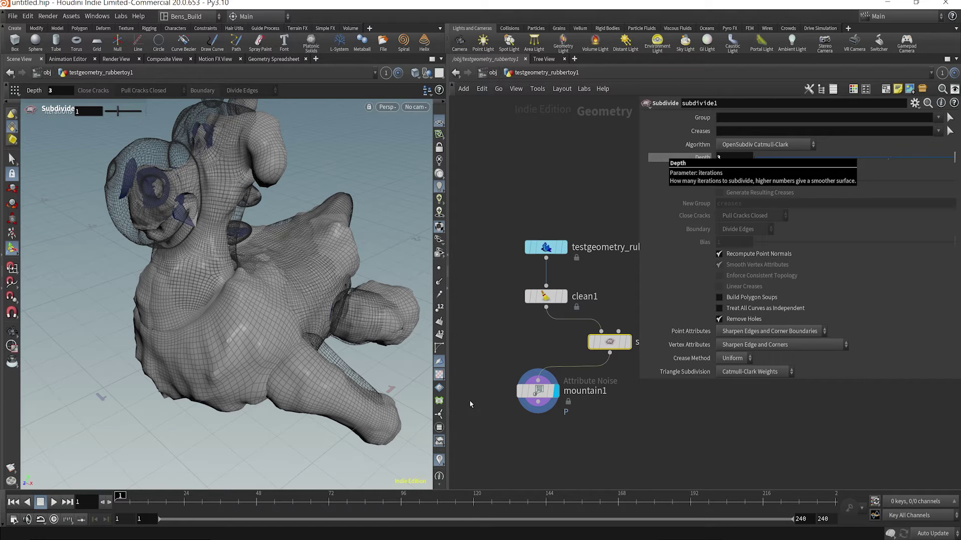
type("3")
key("Return")
left_click(538, 391)
mouse_move(652, 343)
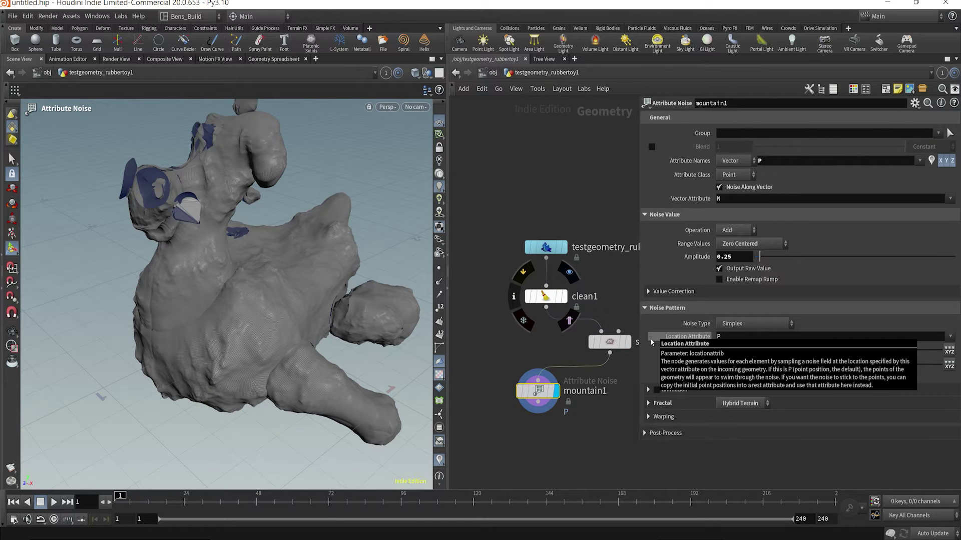
left_click(738, 258)
type(".005")
key("Return")
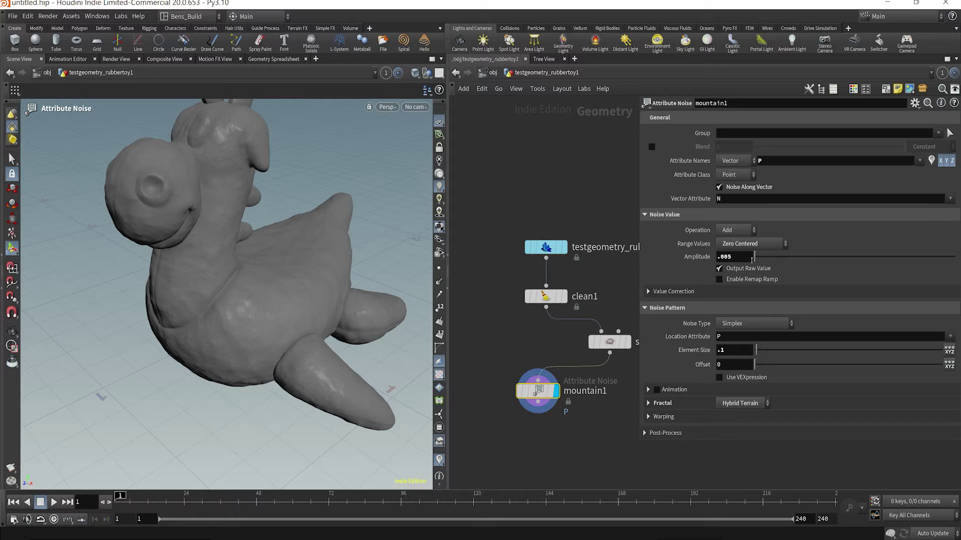
type(".01")
key("Return")
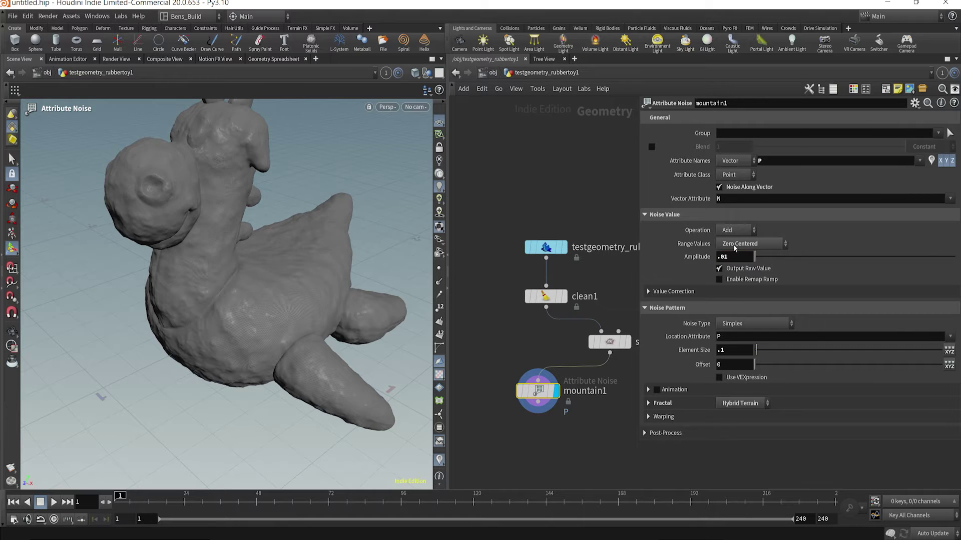
left_click_drag(207, 209, 231, 326)
key("Return")
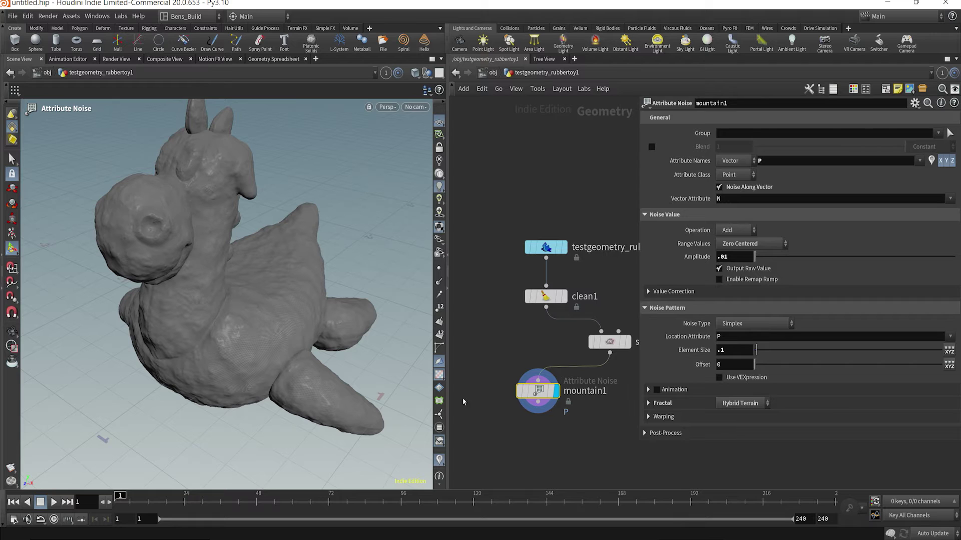
Check subdivide1's point count and arrange mountain1 neatly beneath subdivide1
middle_click(609, 342)
scroll(588, 402, "down", 2)
mouse_move(467, 376)
left_mouse_down()
mouse_move(503, 366)
mouse_move(511, 326)
left_mouse_up()
left_click_drag(509, 362, 602, 354)
scroll(517, 350, "up", 3)
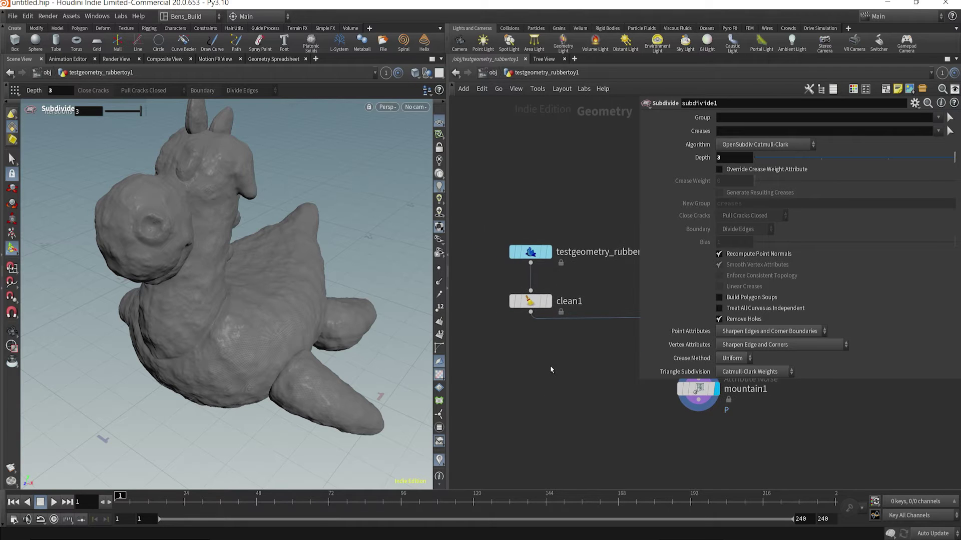
key("Tab")
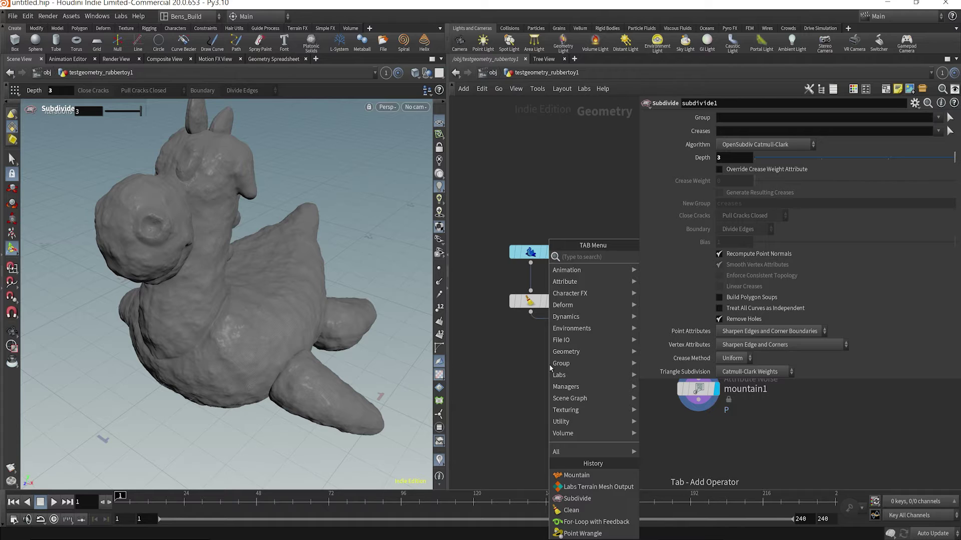
Add a Draw Curve node and place drawcurve1 lower left in the network
type("draw")
key("Return")
left_click(549, 365)
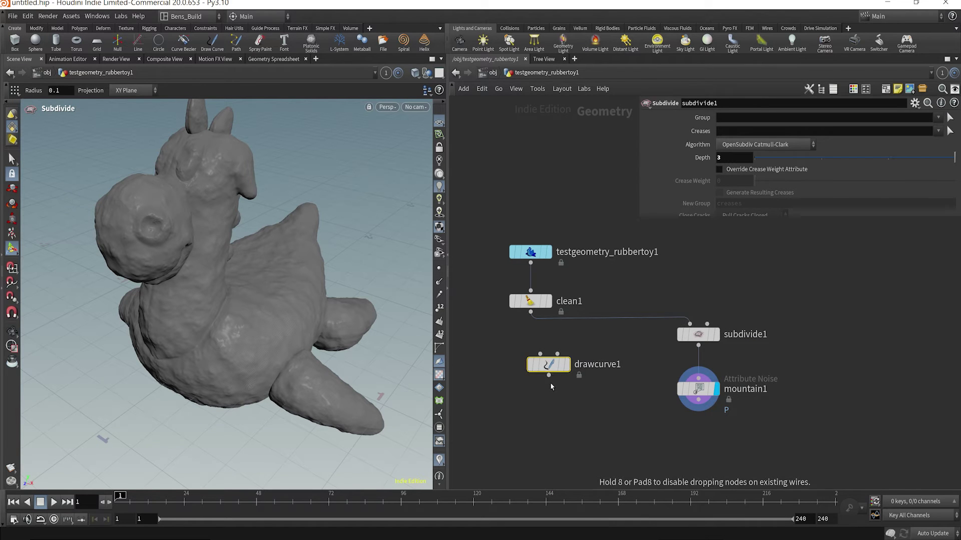
left_click_drag(548, 365, 521, 405)
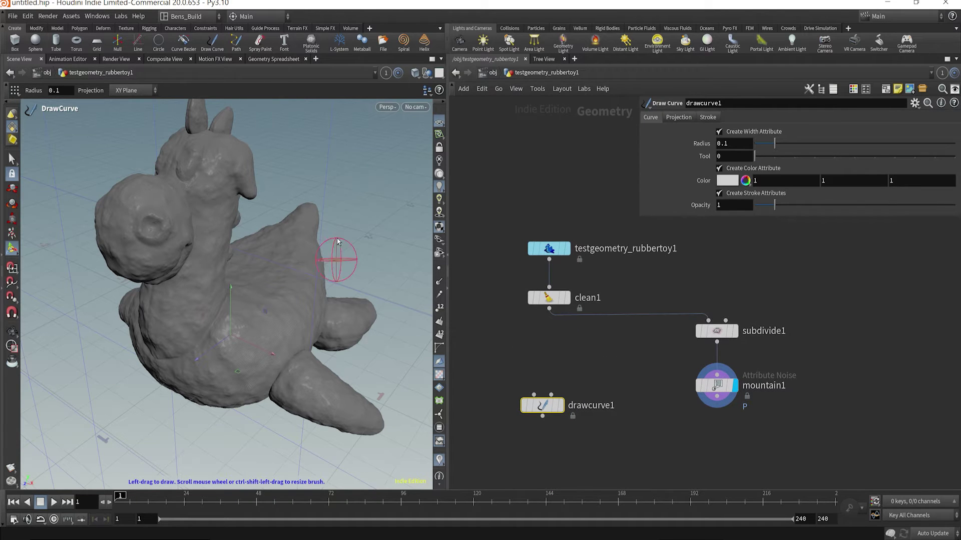
key("Escape")
mouse_move(350, 386)
left_mouse_down()
mouse_move(316, 353)
mouse_move(325, 357)
mouse_move(327, 330)
left_mouse_up()
key("Return")
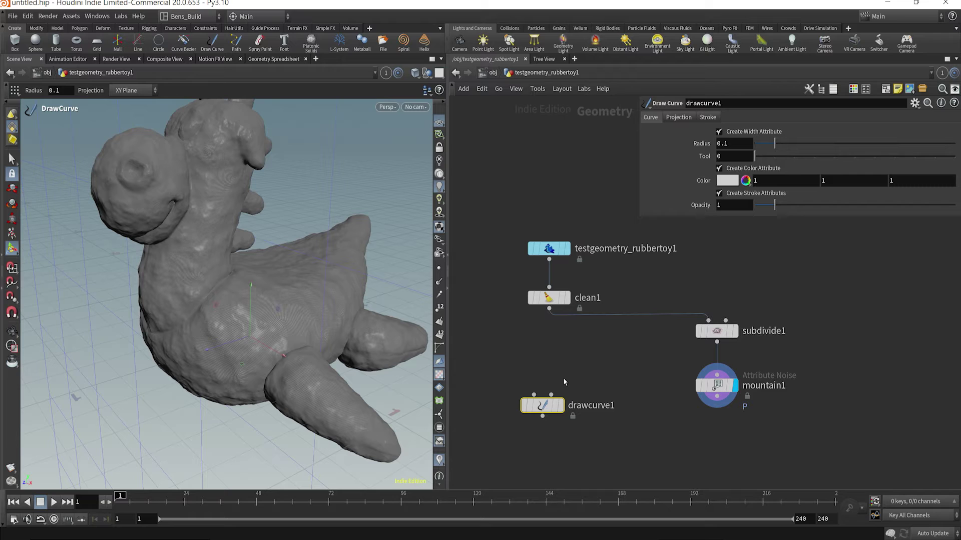
Feed clean1 into drawcurve1, display it, and set its Projection to Geometry
left_click_drag(534, 395, 549, 309)
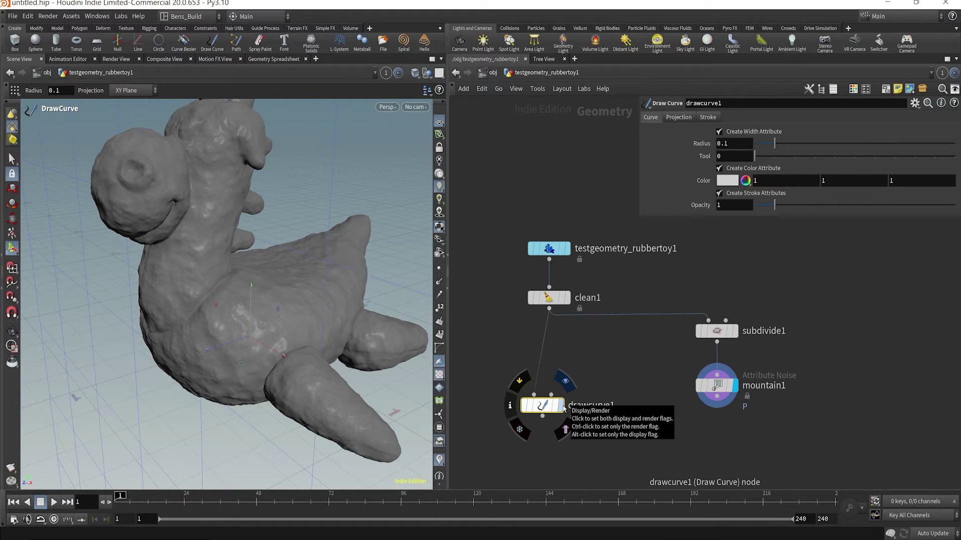
left_click(564, 408)
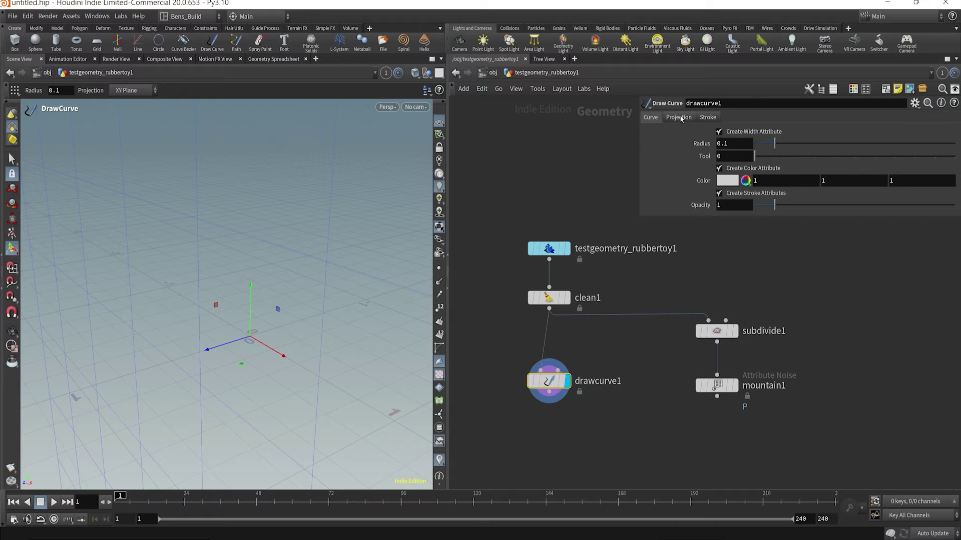
left_click(679, 117)
left_click(735, 163)
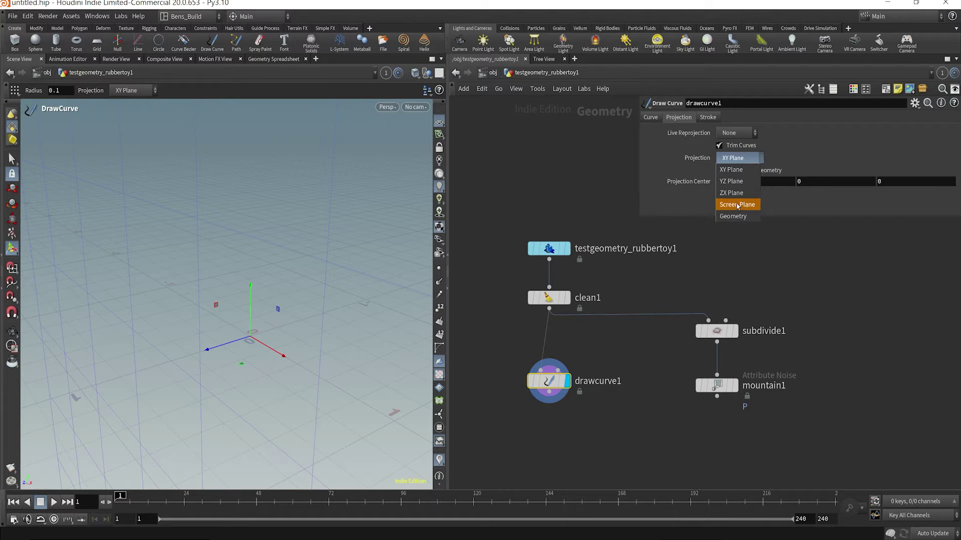
left_click(740, 219)
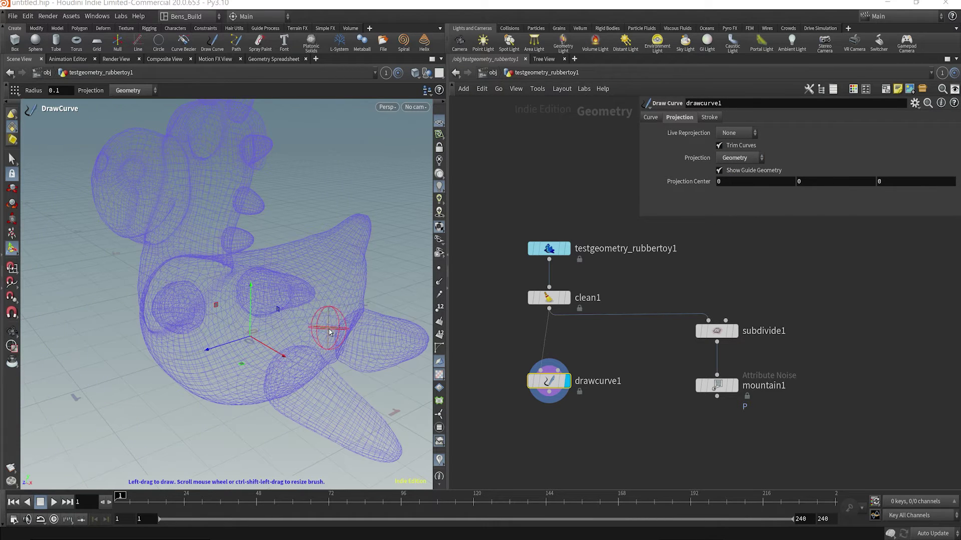
mouse_move(328, 329)
left_mouse_down("alt")
mouse_move(300, 320)
mouse_move(225, 223)
mouse_move(216, 324)
mouse_move(255, 371)
mouse_move(328, 309)
mouse_move(285, 311)
left_mouse_up("alt")
Add a For-Loop with Feedback block with Iterations set to 1
key("Tab")
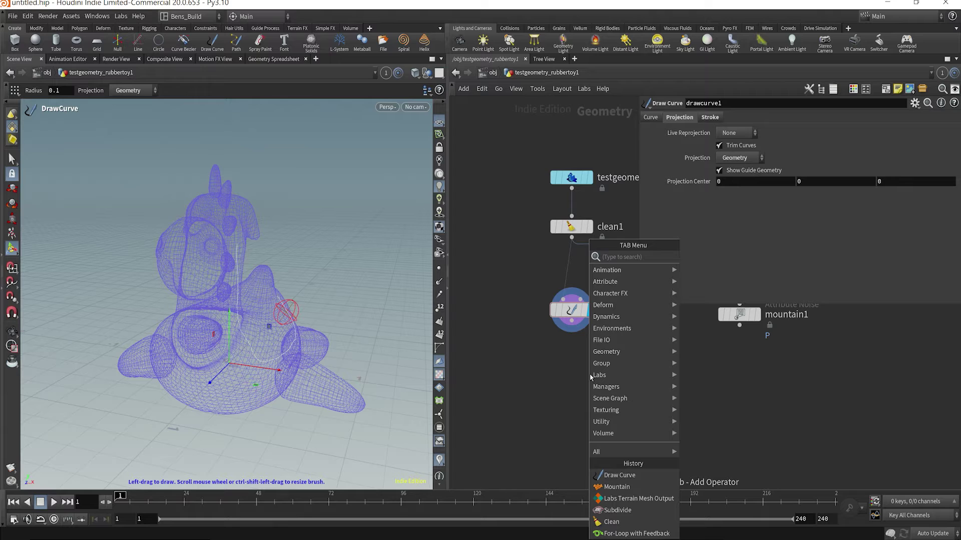
type("fore")
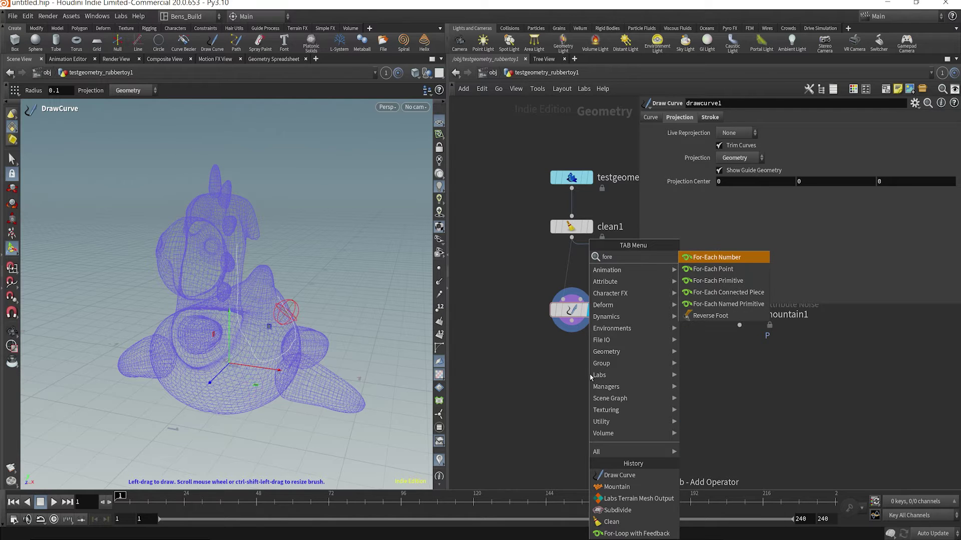
type("-l")
key("Return")
left_click(590, 374)
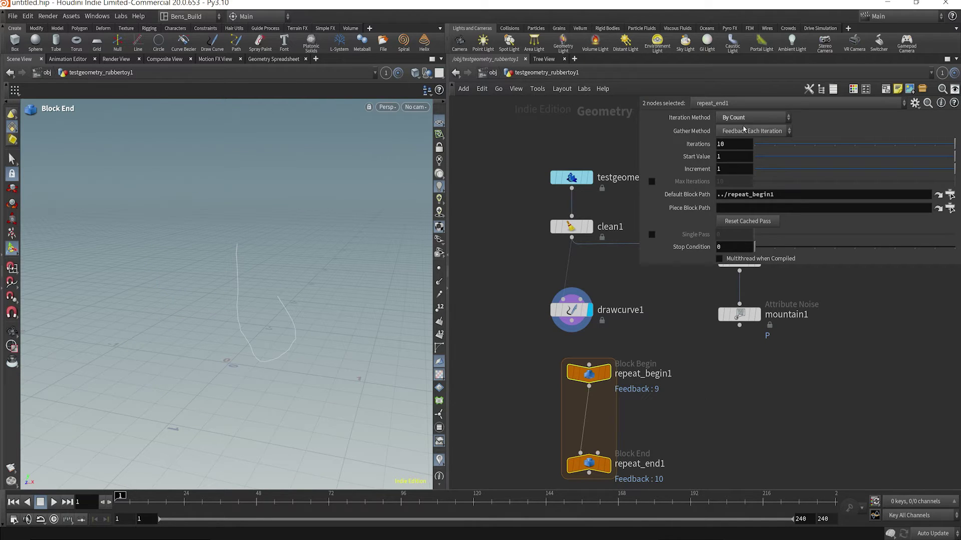
double_click(738, 146)
type("1")
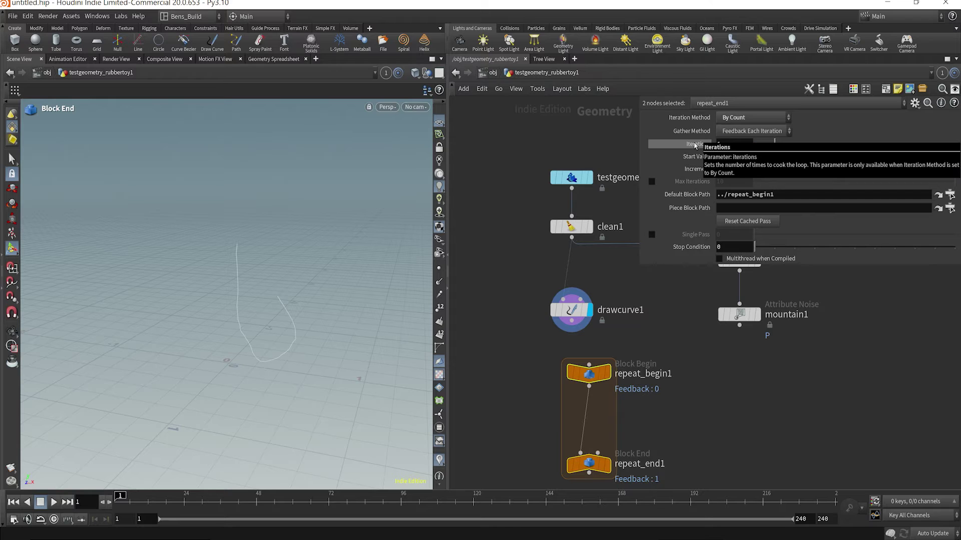
key("Return")
scroll(721, 420, "down", 2)
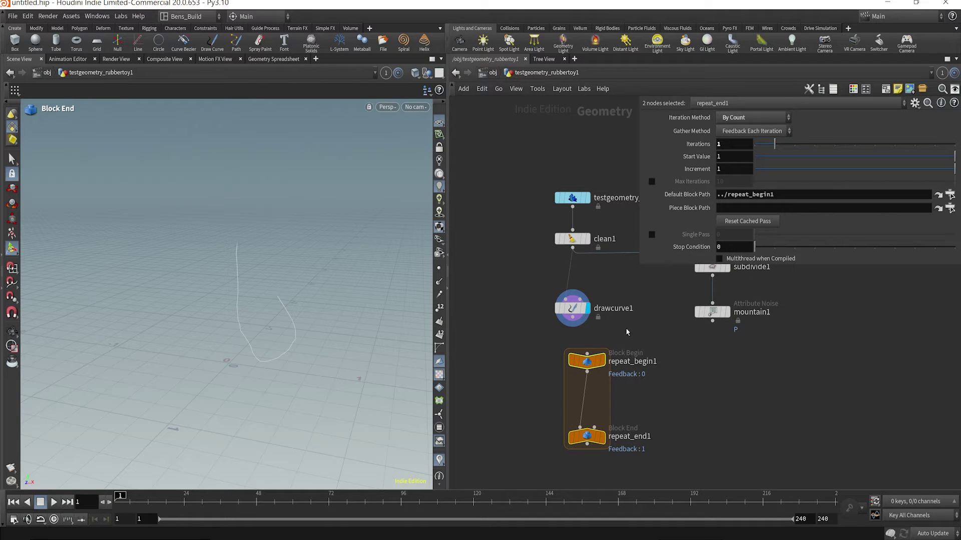
left_click_drag(572, 308, 599, 375)
Insert a Primitive Wrangle between the loop nodes and display the loop's end result
key("Tab")
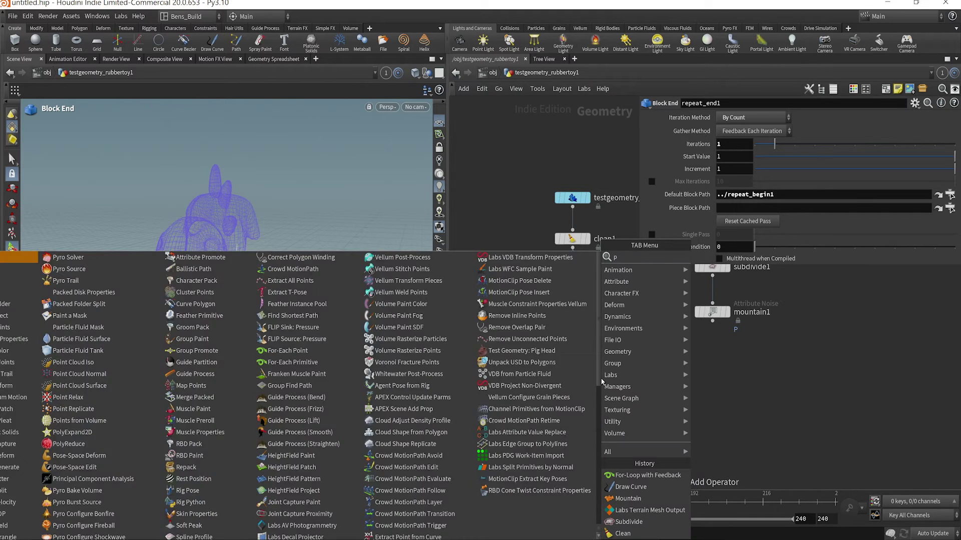
type("primw")
key("Return")
left_click(548, 363)
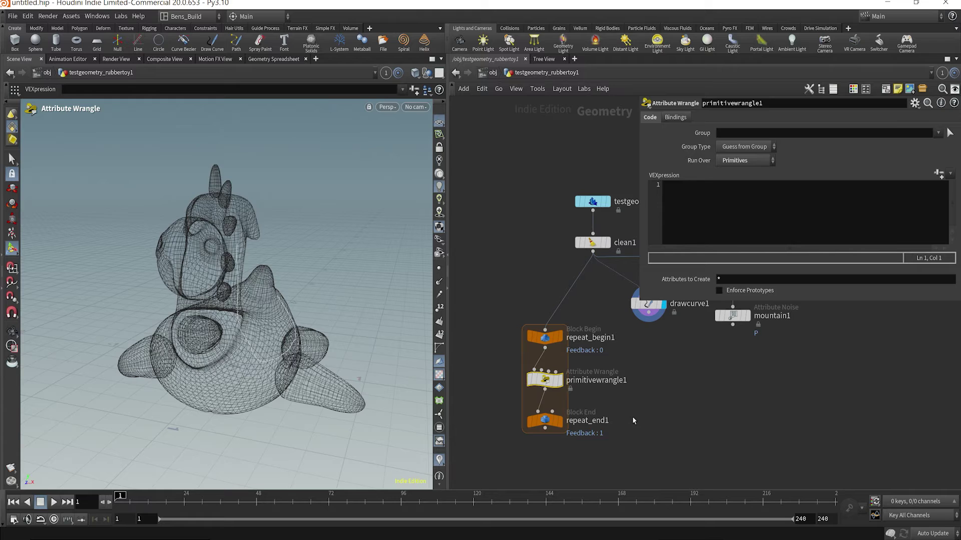
scroll(575, 400, "up", 2)
mouse_move(554, 397)
mouse_move(554, 396)
middle_mouse_down()
mouse_move(574, 338)
mouse_move(508, 414)
middle_mouse_up()
left_click(580, 399)
scroll(639, 404, "down", 2)
Write float dist = xyzdist(3,@P); in primitivewrangle1's code
left_click(509, 413)
left_click(623, 325)
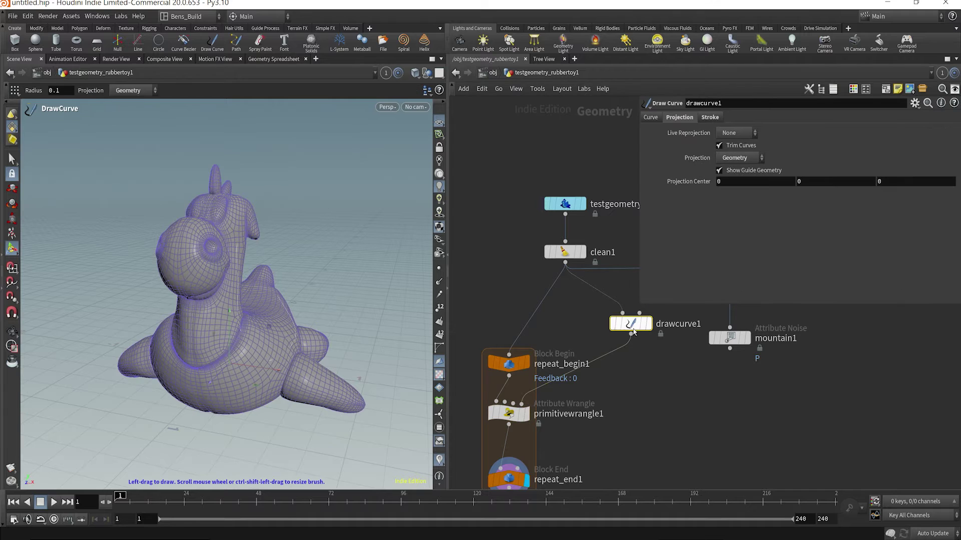
middle_click_drag(607, 396, 637, 319)
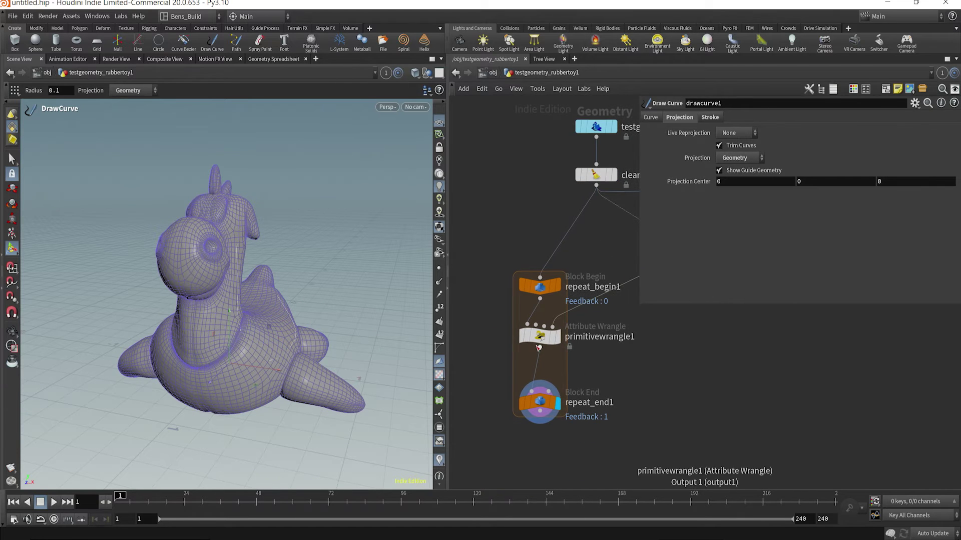
left_click(539, 336)
left_click(705, 211)
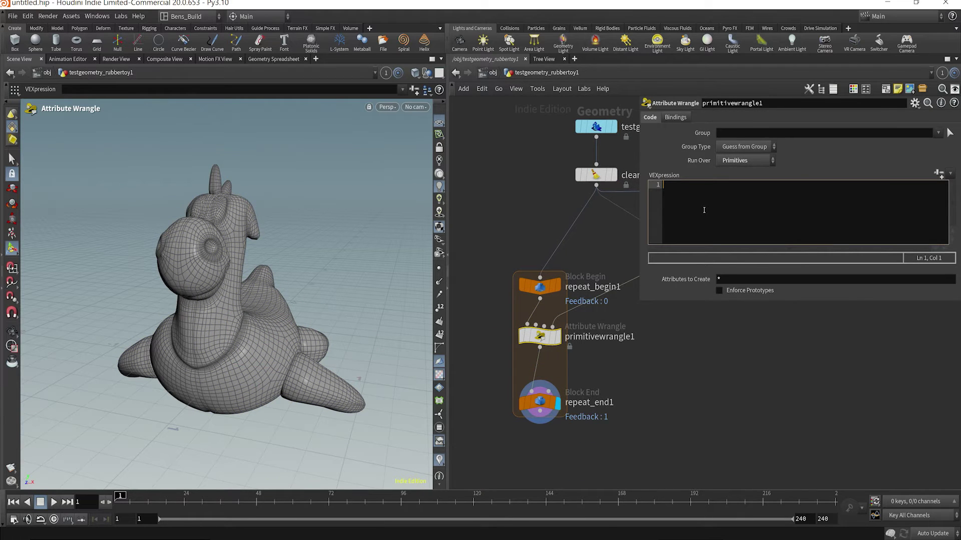
type("float dist ")
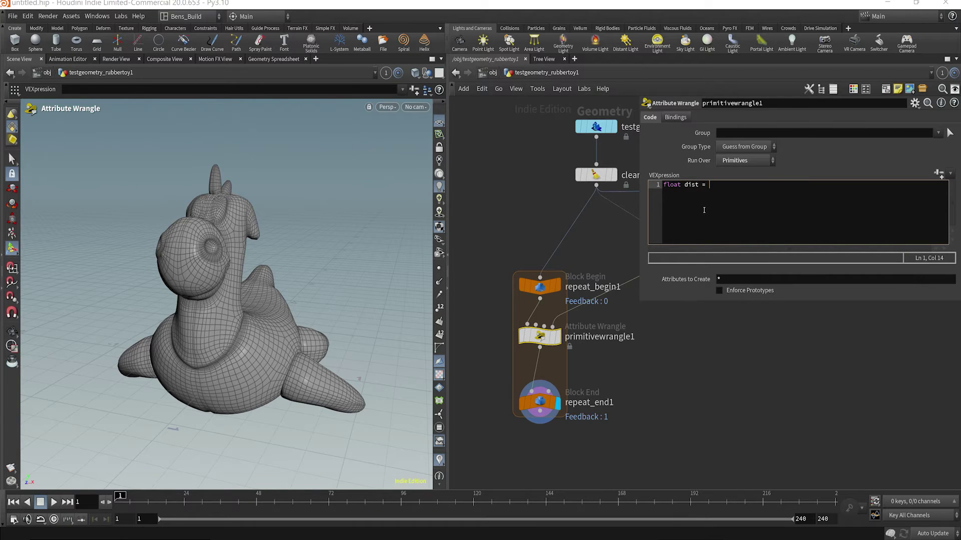
type("= xy")
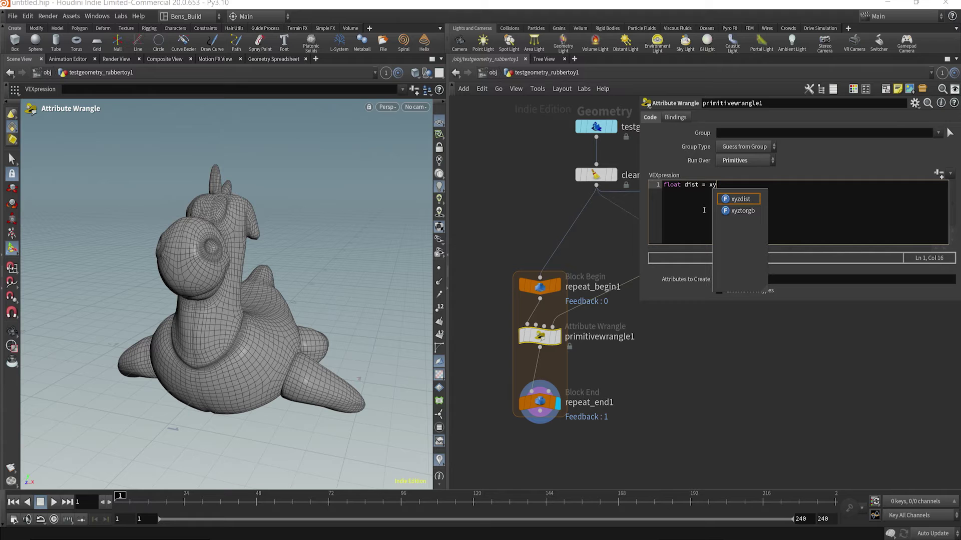
type("zd")
key("Return")
type("(")
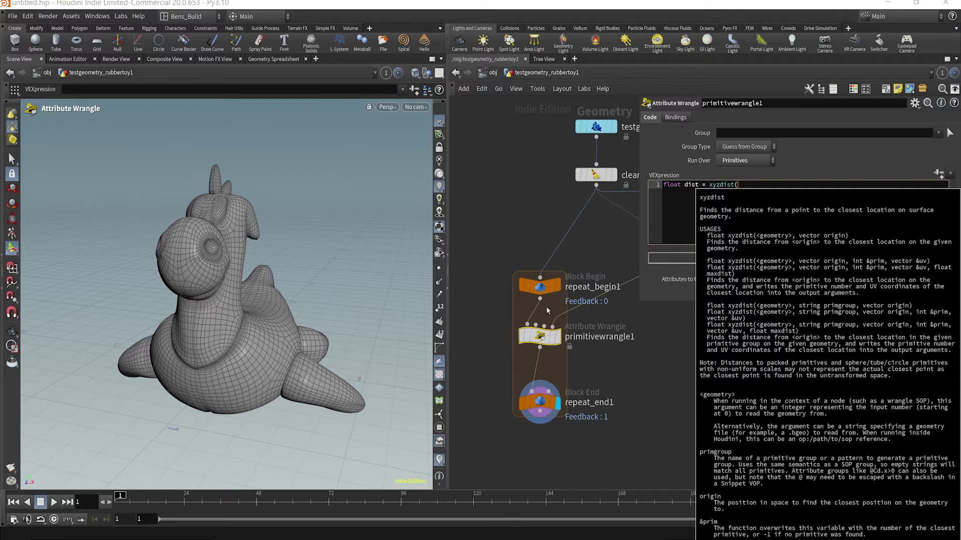
mouse_move(529, 323)
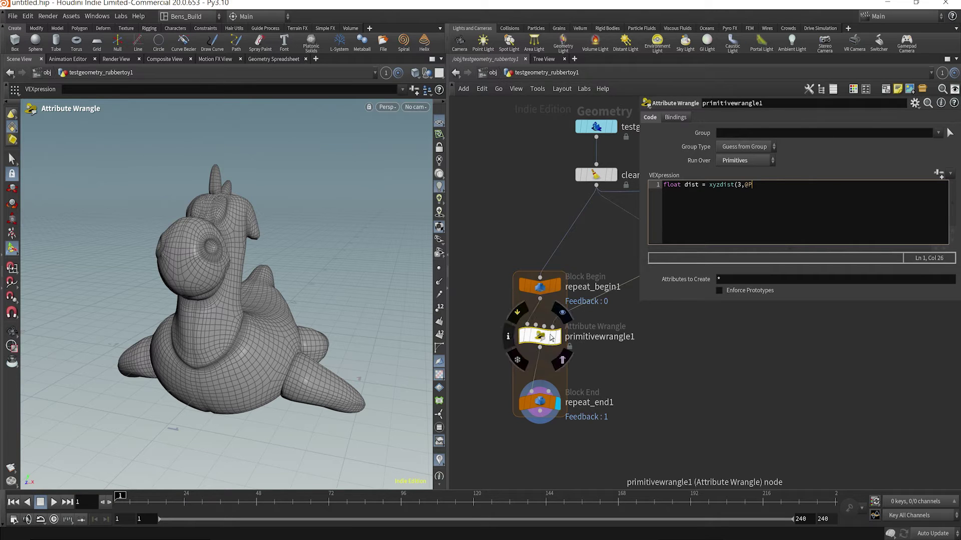
type(");")
key("Return")
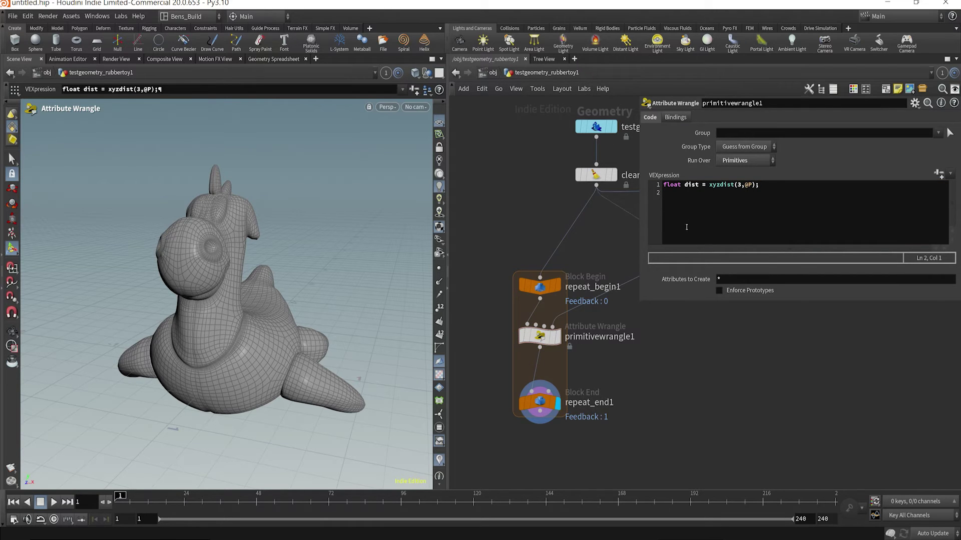
Draw a short curve on the toy's back with drawcurve1
middle_click_drag(647, 350, 602, 442)
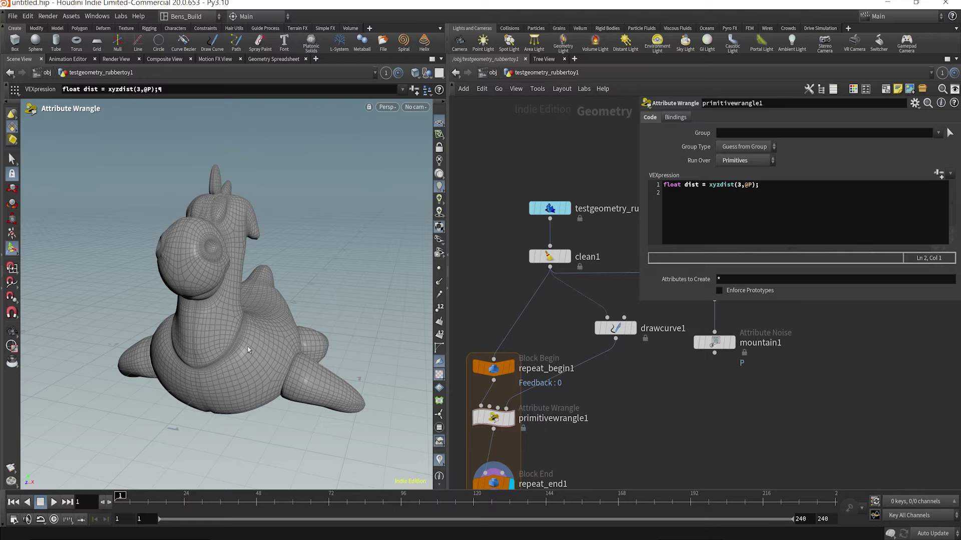
left_click_drag(266, 316, 247, 338)
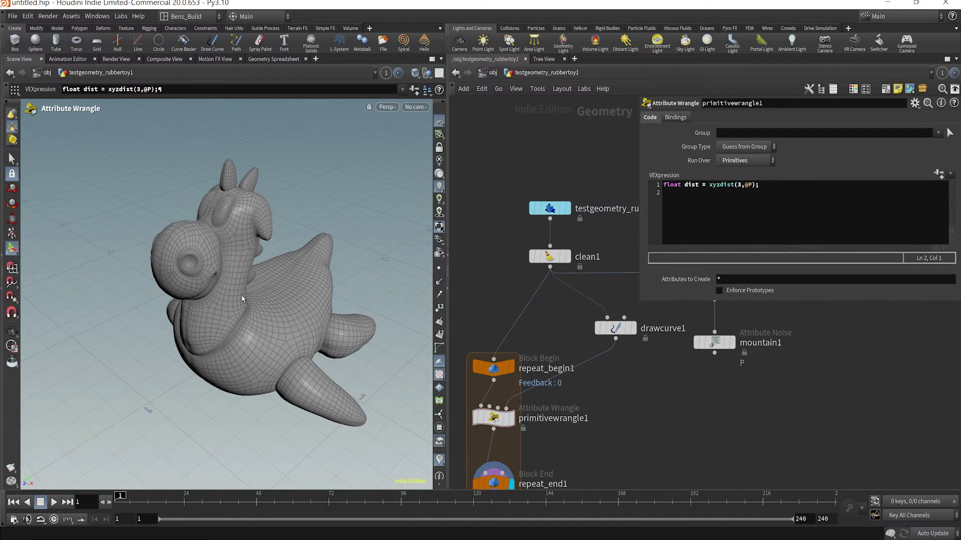
left_click(615, 329)
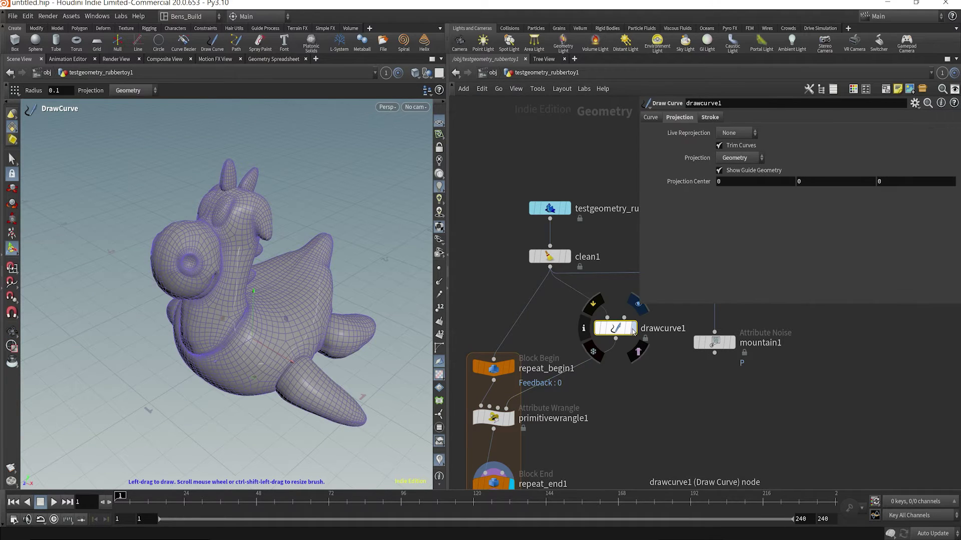
left_click_drag(270, 279, 281, 283)
left_click_drag(281, 283, 318, 323)
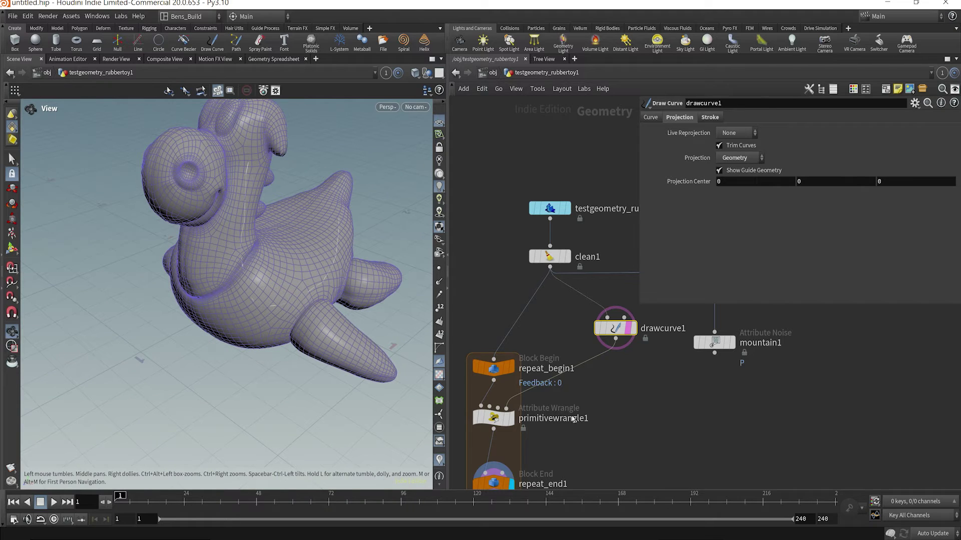
middle_click_drag(597, 439, 629, 389)
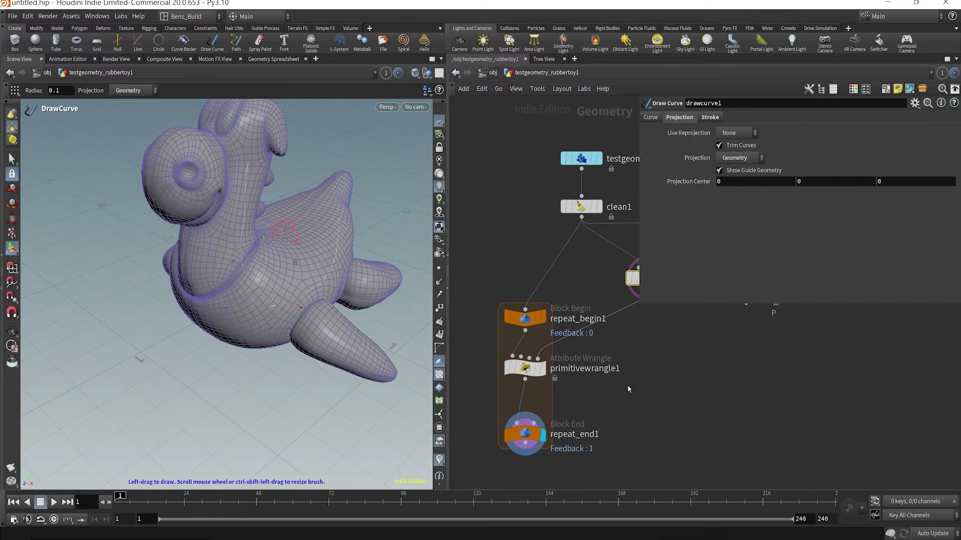
left_click(524, 368)
Add the line float maxDist = chf("max"); to the wrangle's code
left_click(774, 190)
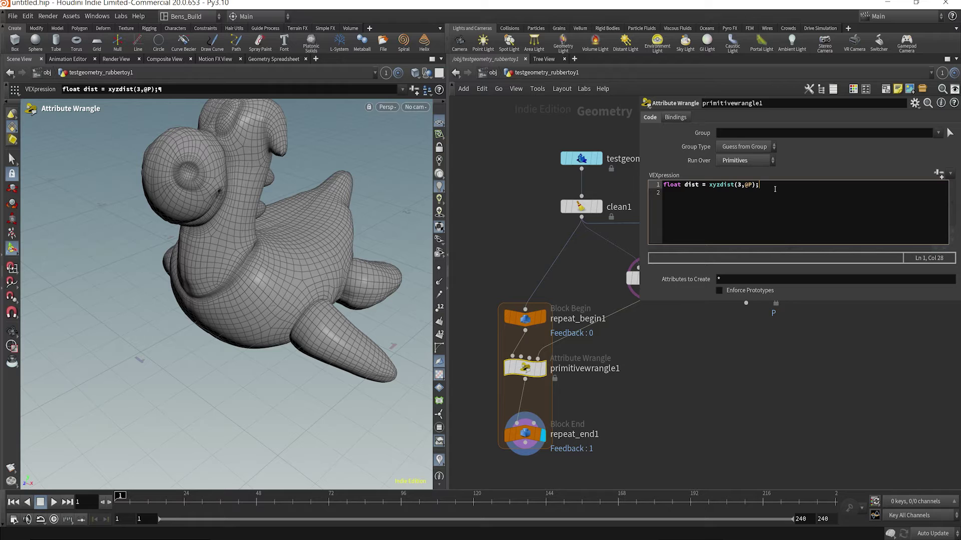
key("Return")
type("float max")
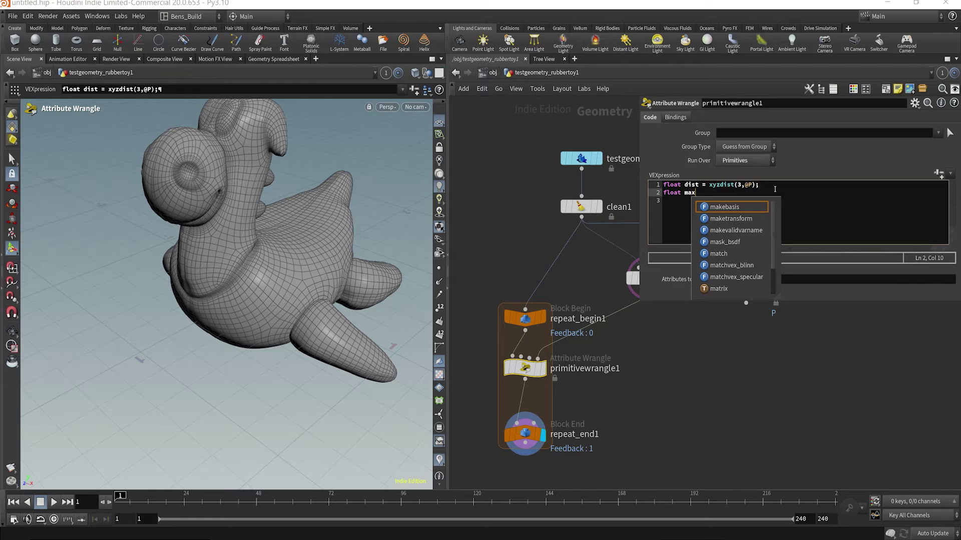
key("Escape")
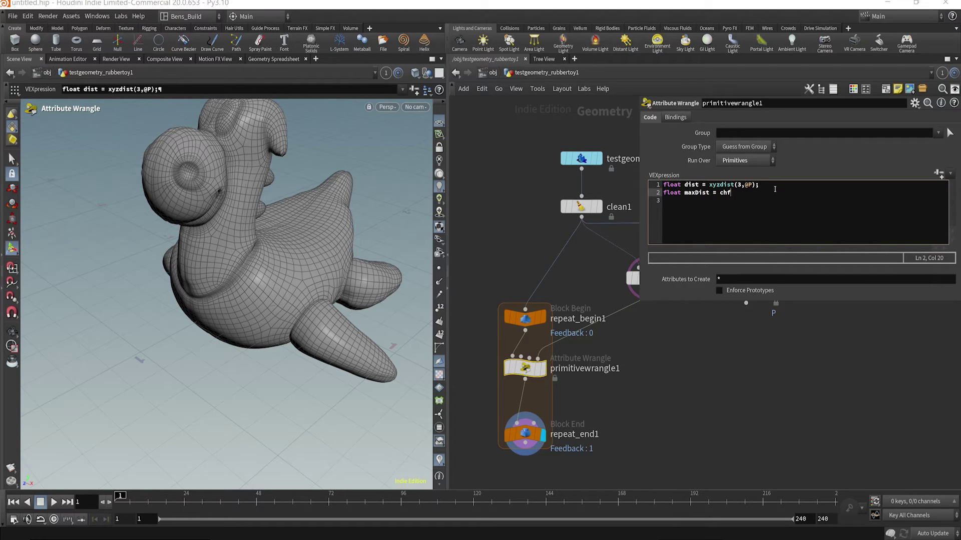
type("Dist = chfM")
key("BackSpace")
type("(\"max\");")
Create the Max spare parameter and set it to 0.3
left_click_drag(719, 193, 760, 195)
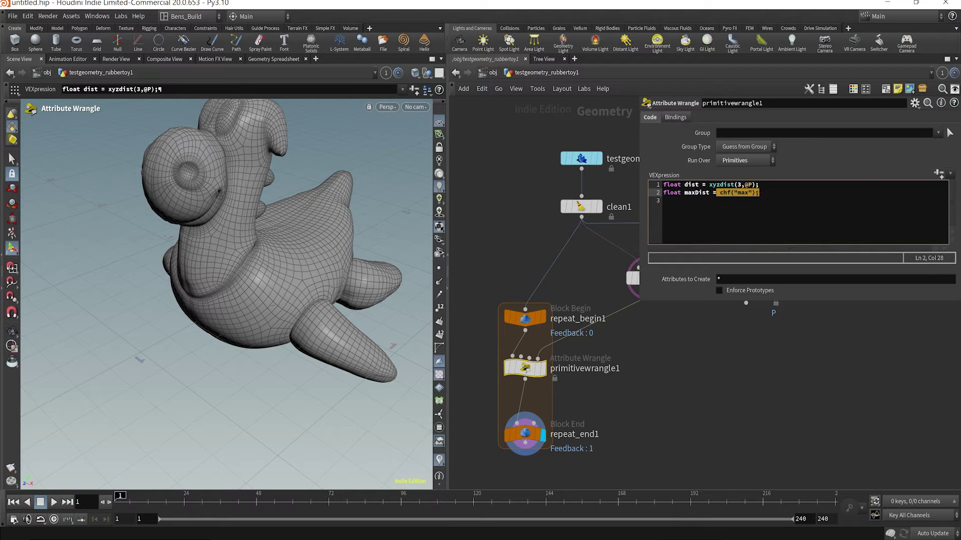
left_click(939, 173)
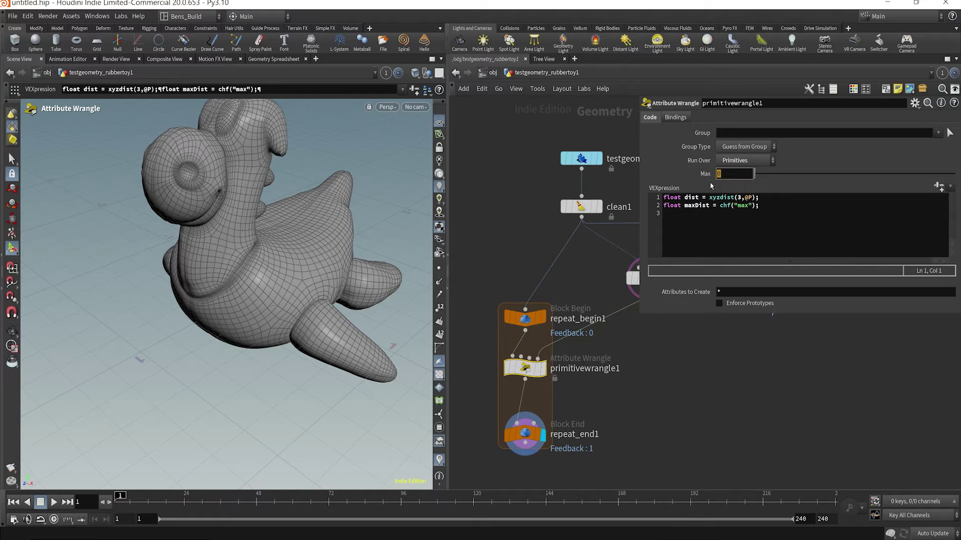
type(".3")
key("Return")
middle_click_drag(591, 361, 577, 311)
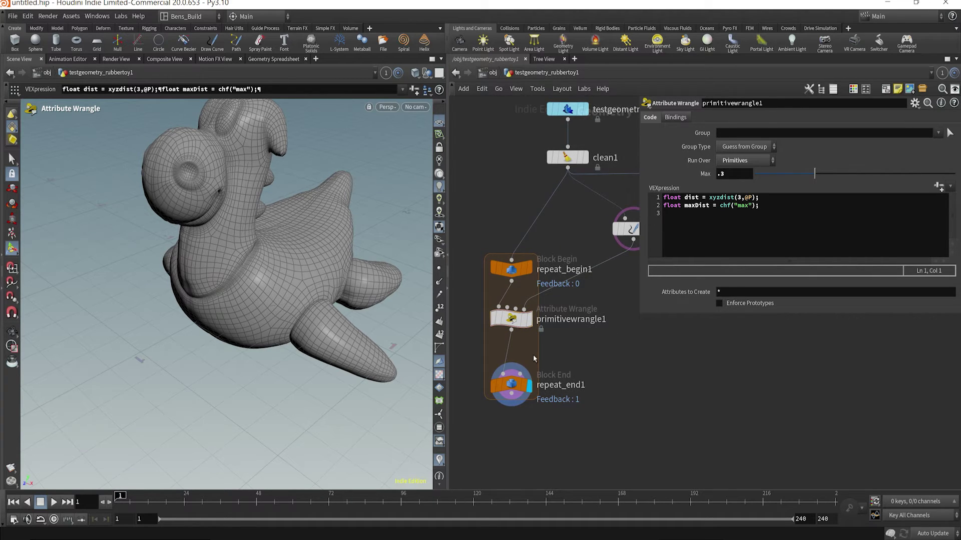
Write an if/else setting i@group_sub to 1 when dist < maxDist, otherwise 0
left_click(775, 204)
key("Return")
key("Return")
type("if(")
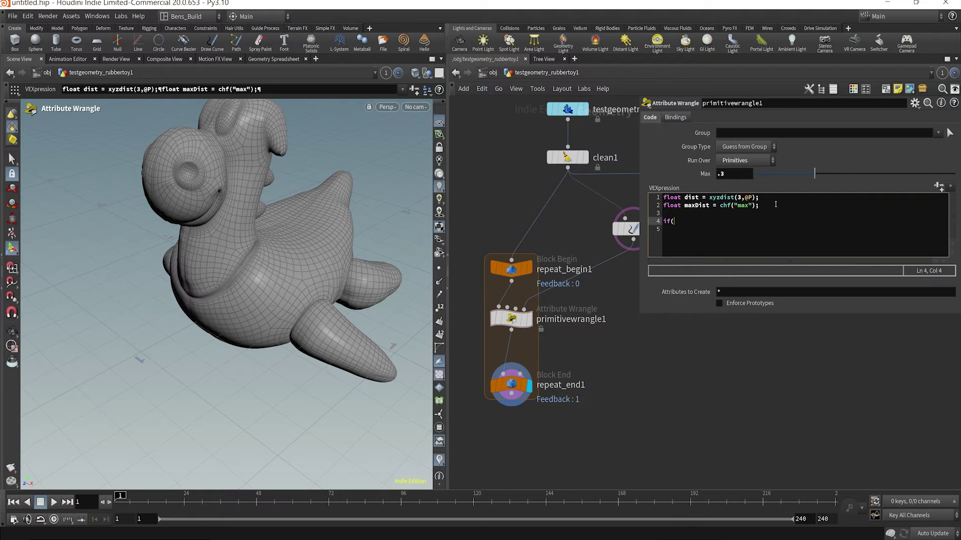
type("dist <")
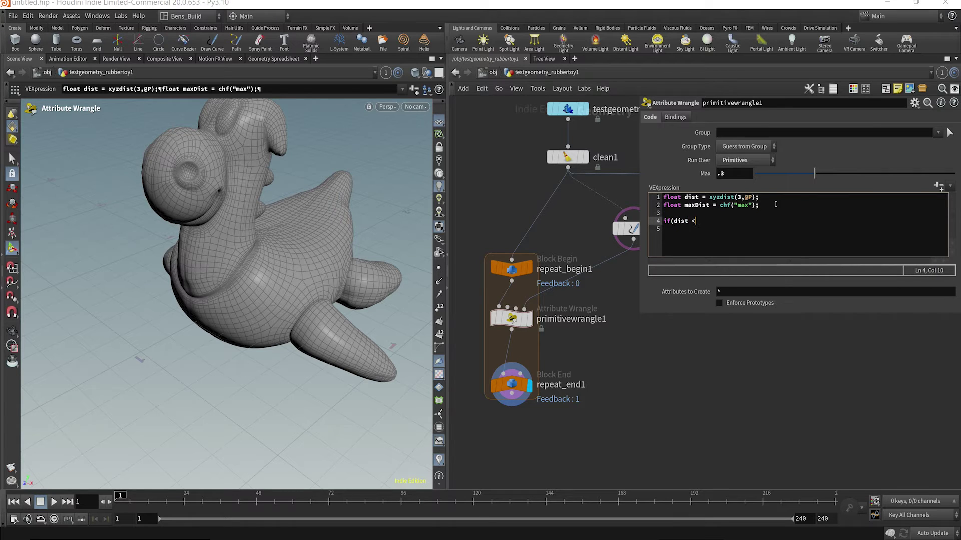
type(" maxDist){")
key("Return")
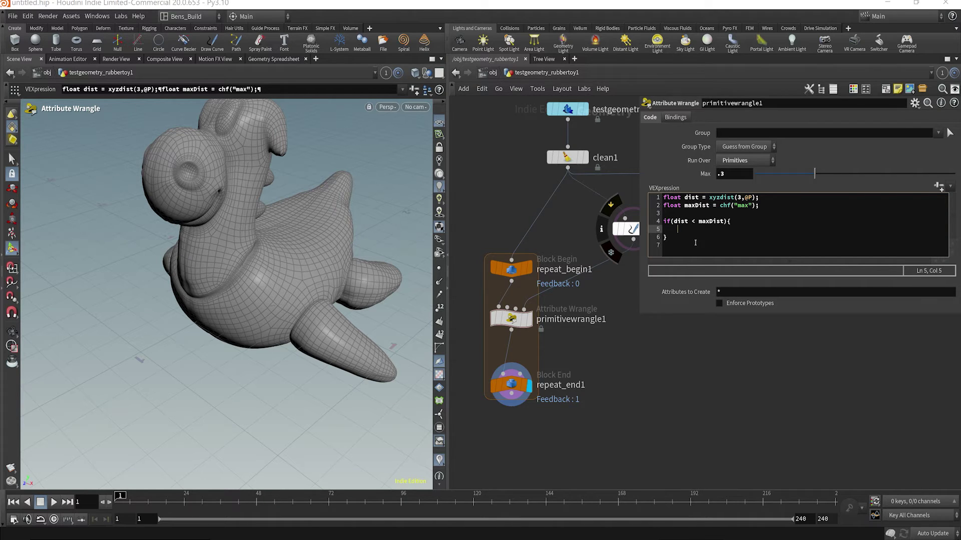
type("i@group_sub = 1;")
left_click(695, 242)
type("else{")
key("Return")
type("i@group_su")
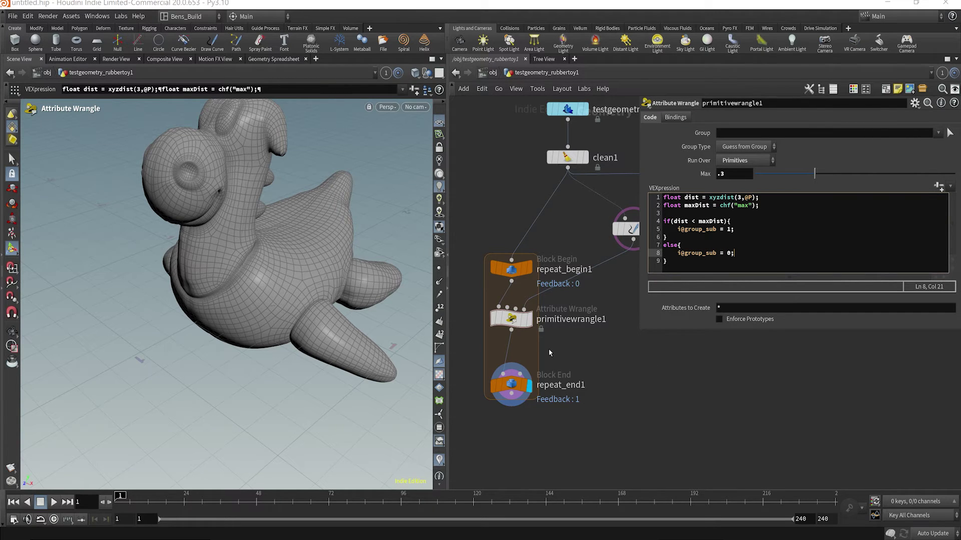
middle_click(550, 364)
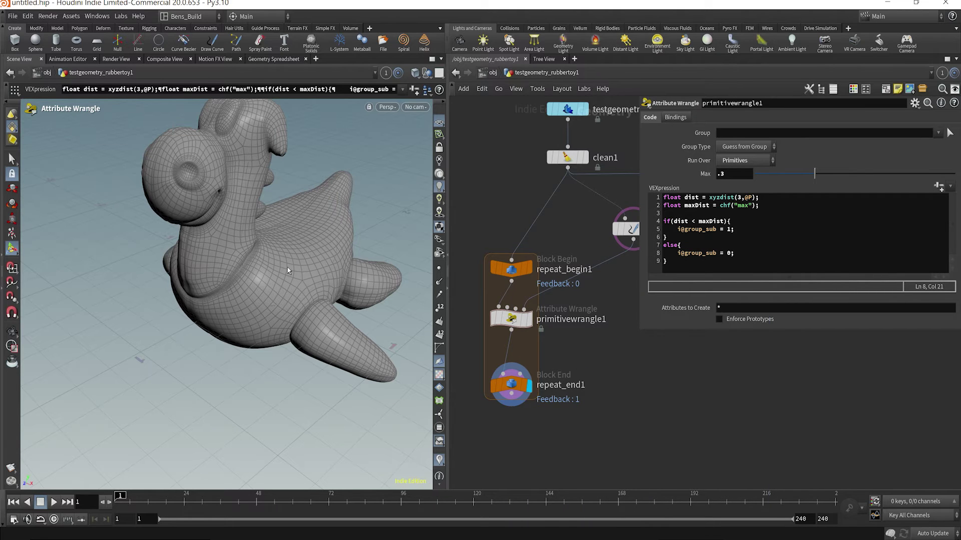
Add a displayed Blast after repeat_end1 that keeps only the sub group
key("Tab")
type("d")
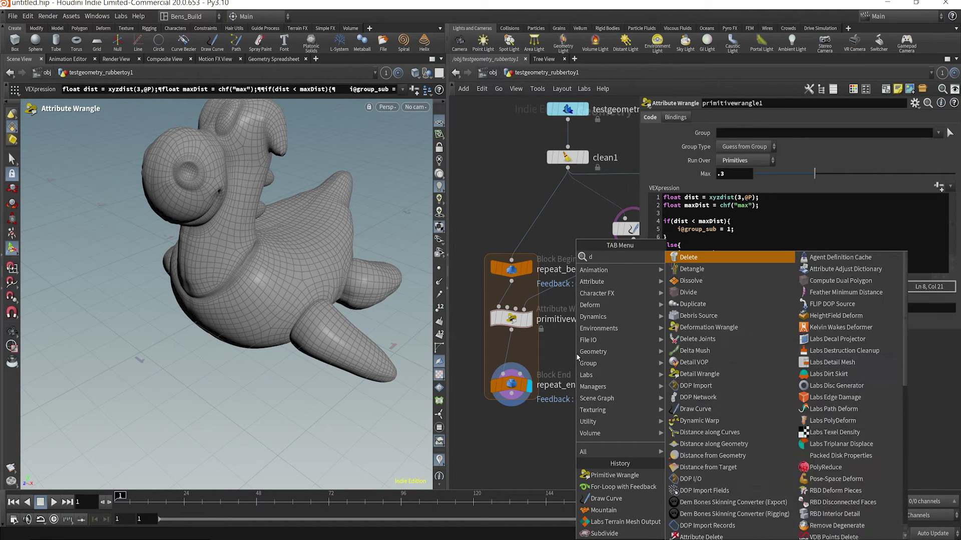
key("BackSpace")
type("blast")
key("Return")
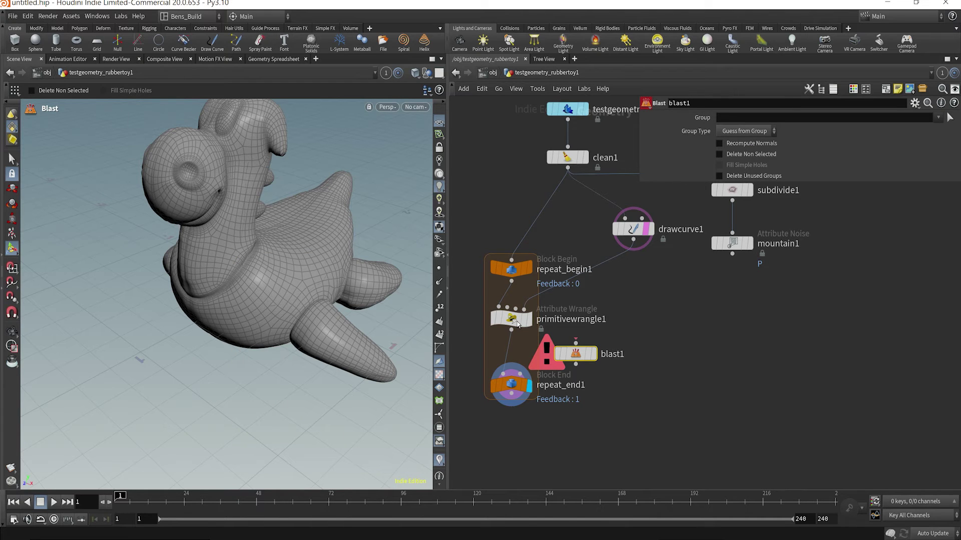
left_click(576, 342)
left_click(511, 394)
left_click_drag(580, 353, 603, 429)
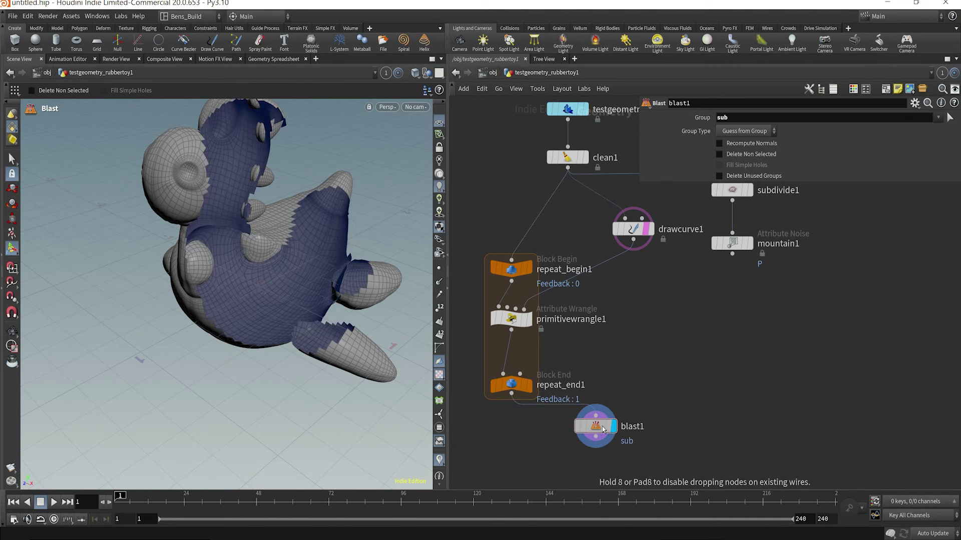
left_click(719, 154)
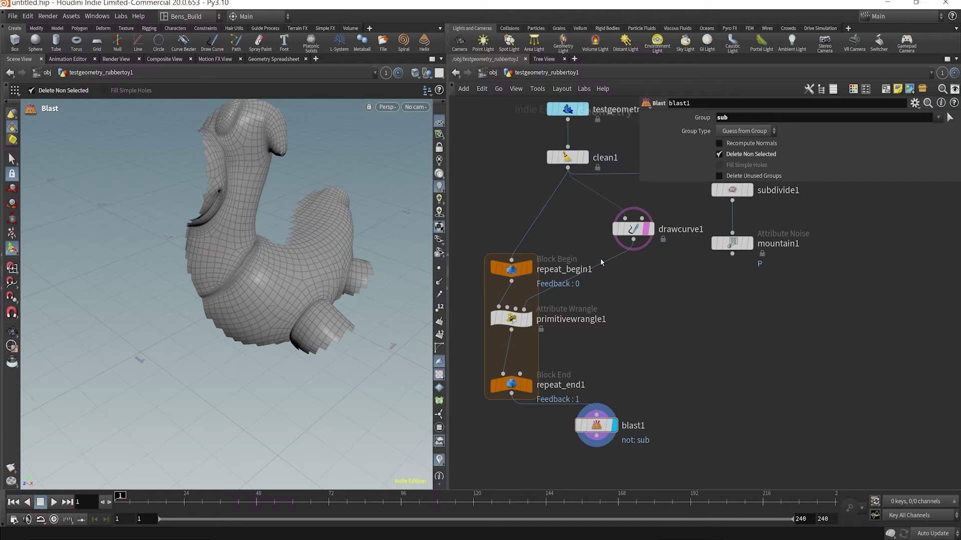
Set primitivewrangle1's Max to .2 and delete the temporary blast1 node
left_click(511, 319)
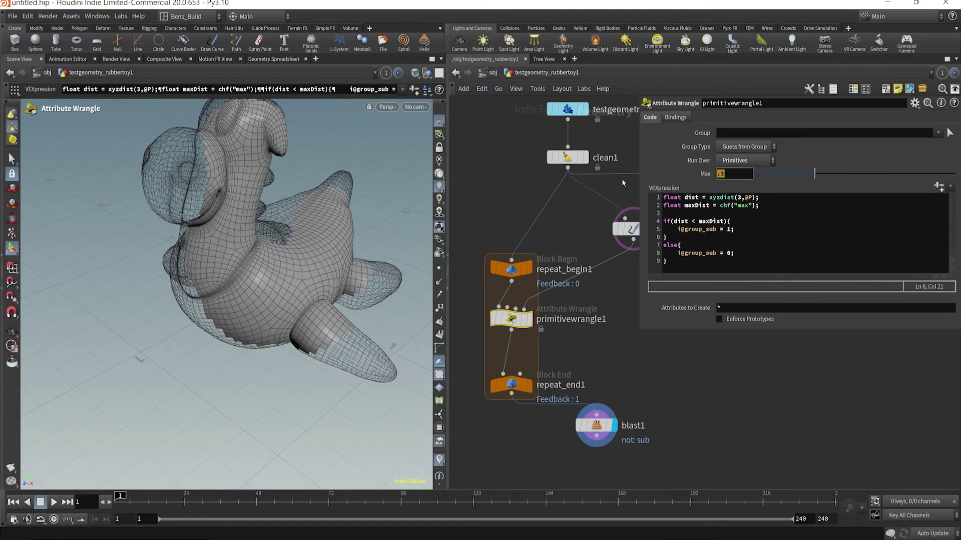
type(".2")
key("Return")
left_click(596, 425)
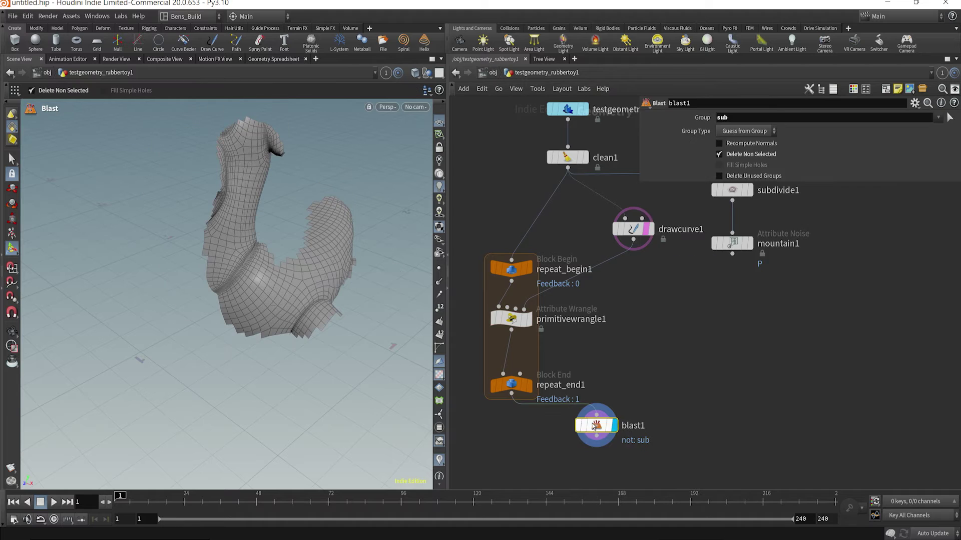
key("Delete")
Insert a Subdivide node with Group 'sub' between primitivewrangle1 and repeat_end1, viewing the loop output
key("Tab")
type("s")
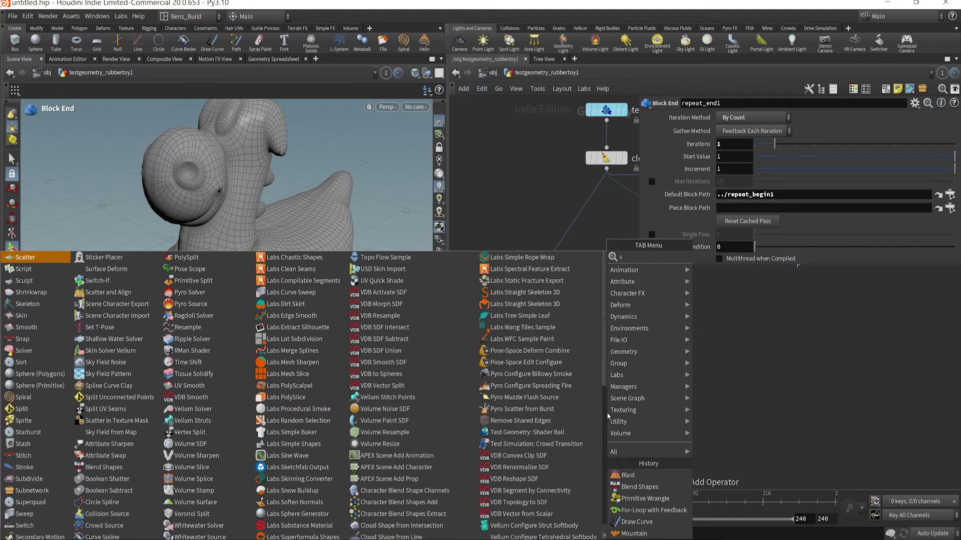
type("ubd")
key("Return")
left_click(606, 413)
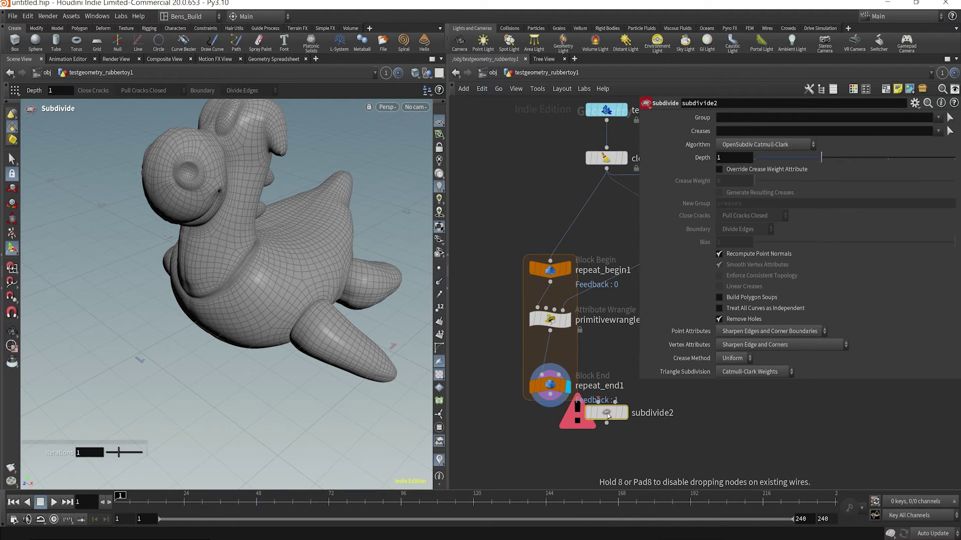
type("sub")
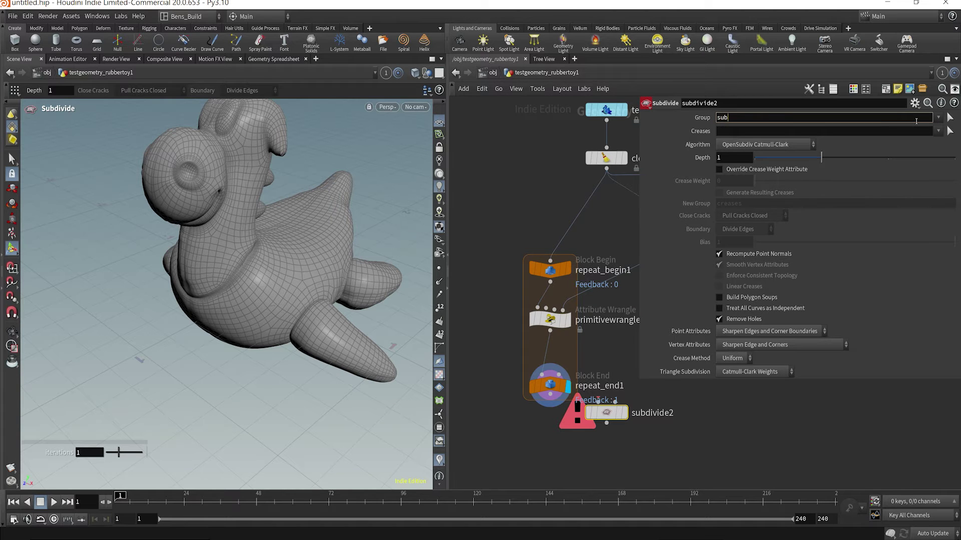
left_click_drag(613, 416, 563, 356)
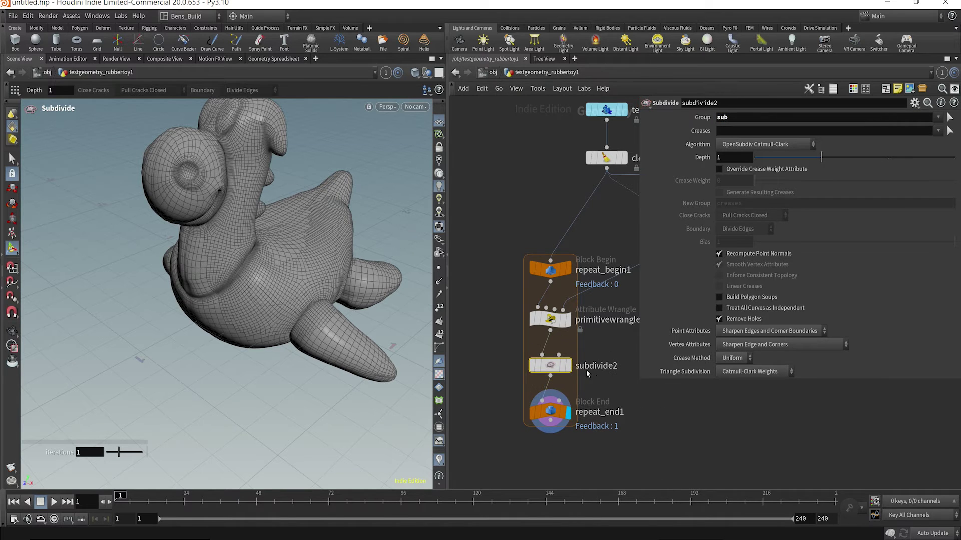
left_click(550, 412)
key("Escape")
left_click_drag(318, 262, 285, 323)
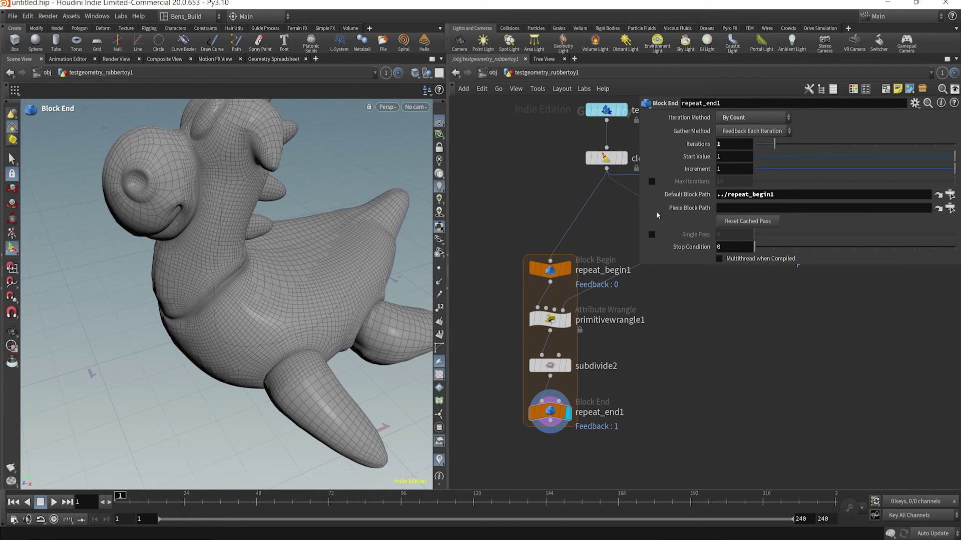
Set subdivide2's Algorithm to Houdini Catmull-Clark and inspect the toy
left_click(550, 366)
left_click(756, 144)
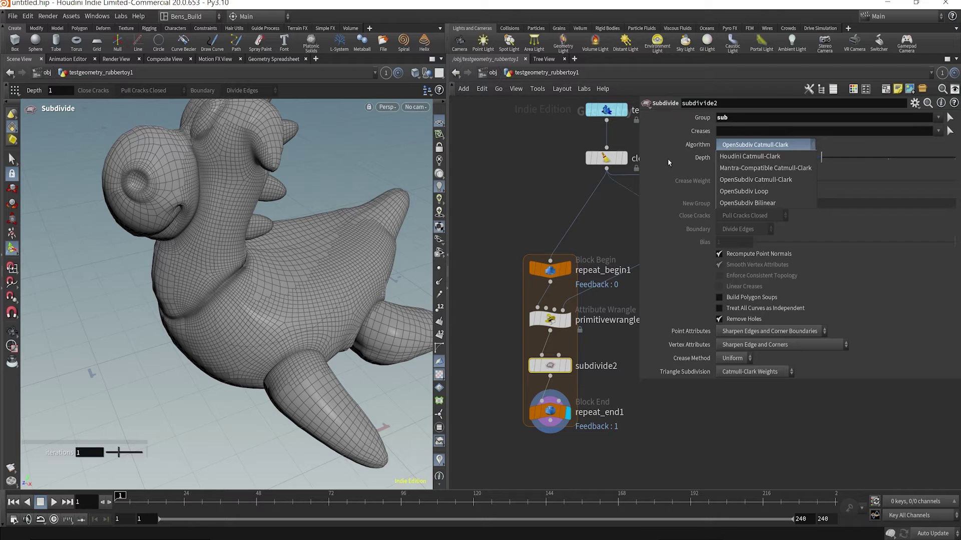
left_click(733, 157)
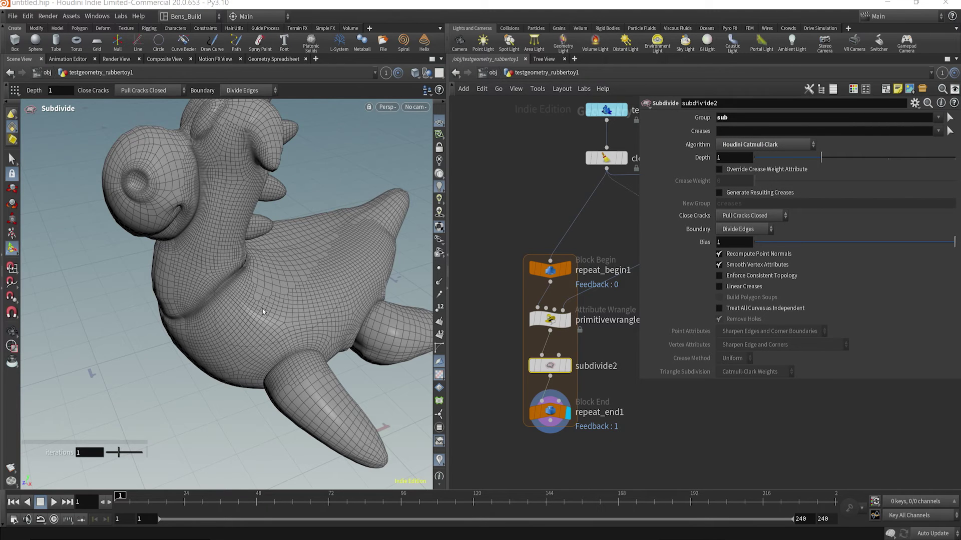
key("Escape")
left_click_drag(251, 255, 233, 255)
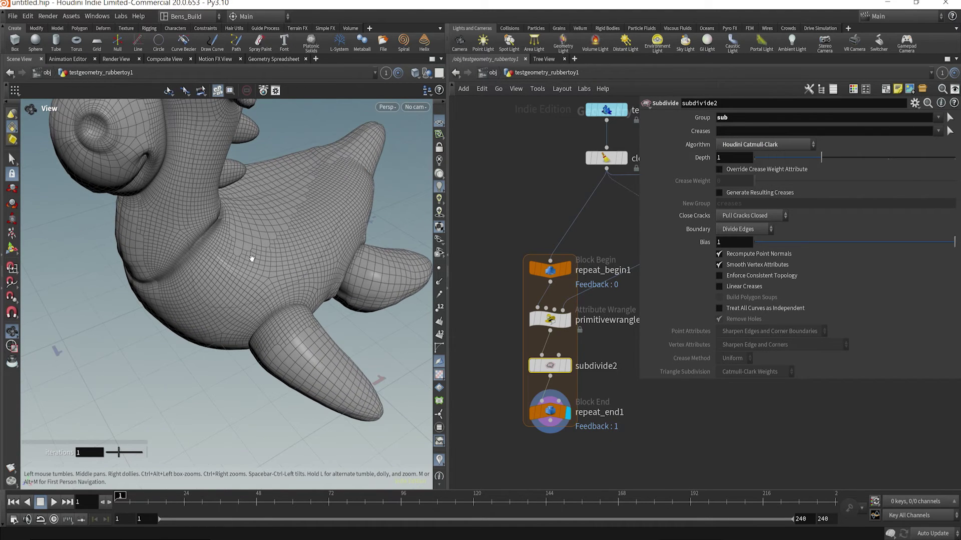
left_click_drag(254, 288, 350, 350)
key("Return")
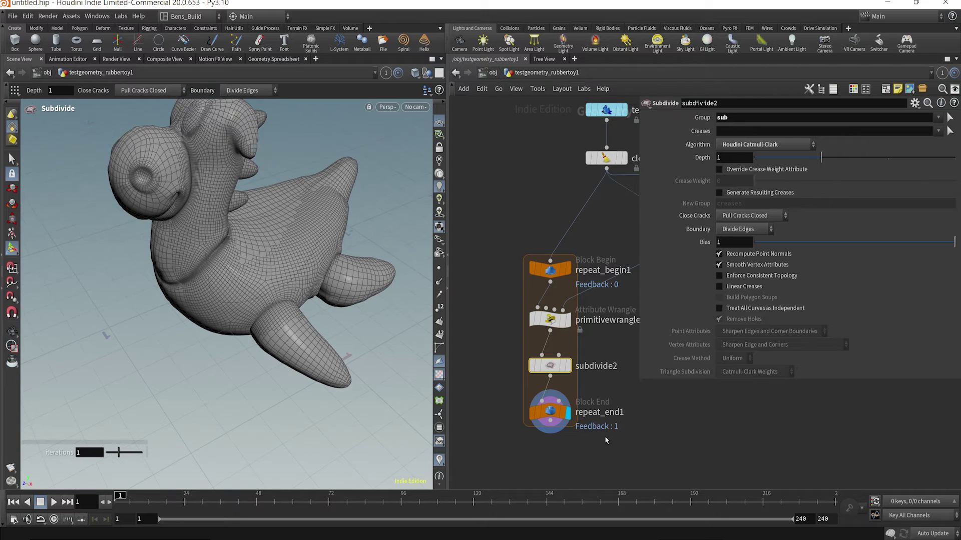
Set repeat_end1's Iterations to 3 and orbit around the toy to inspect the result
left_click(546, 407)
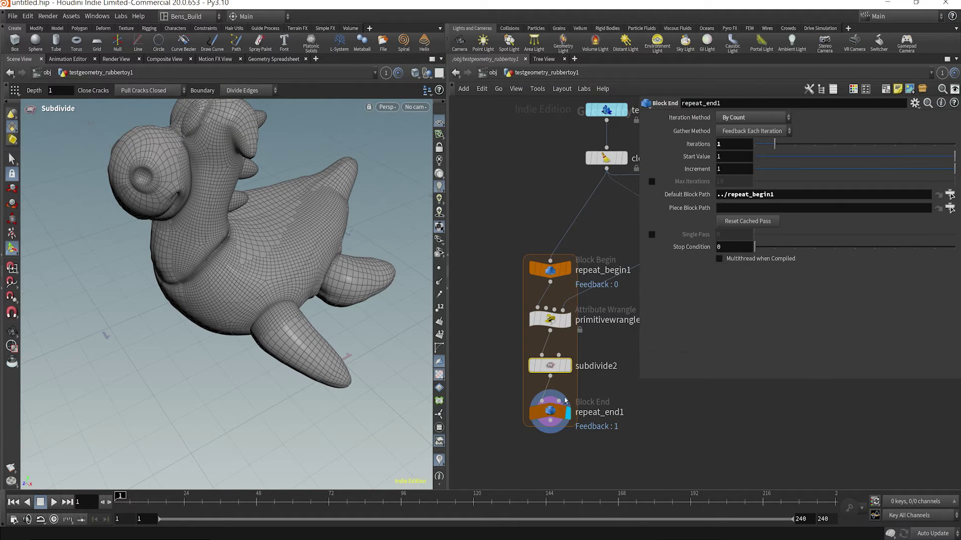
left_click(753, 145)
type("3")
key("Return")
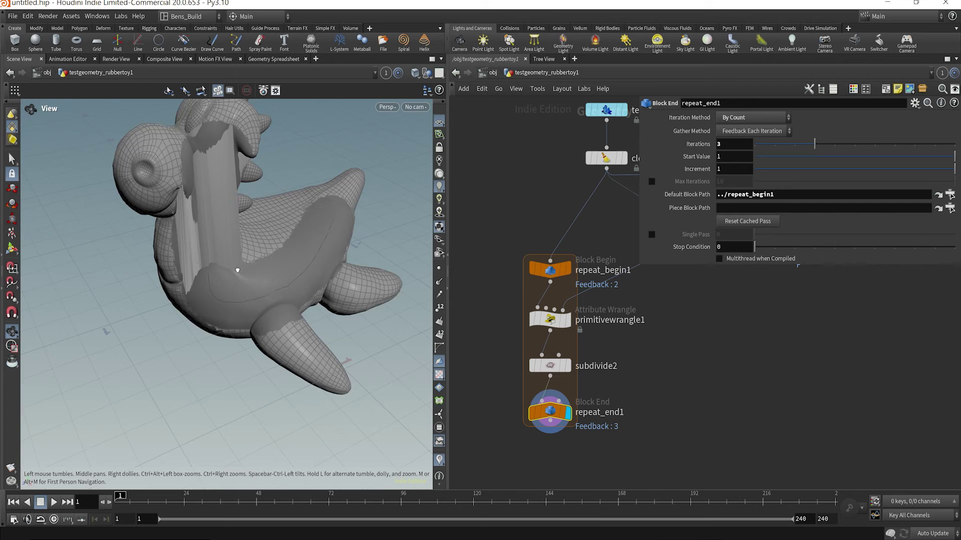
left_click_drag(231, 273, 360, 319)
key("Escape")
left_click_drag(285, 317, 231, 268)
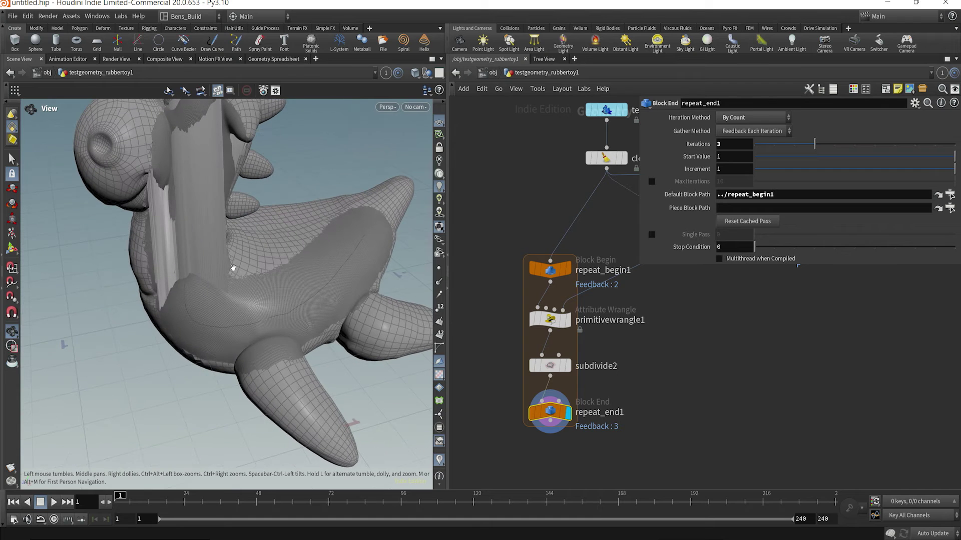
key("Return")
key("Escape")
left_click_drag(322, 242, 352, 238)
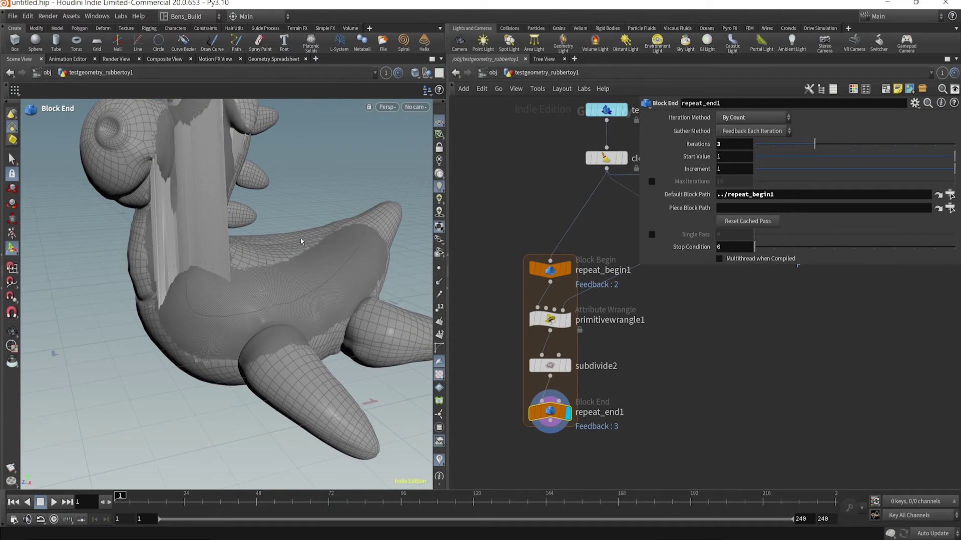
left_click_drag(218, 276, 230, 288)
Return repeat_end1's Iterations to 1
left_click(550, 319)
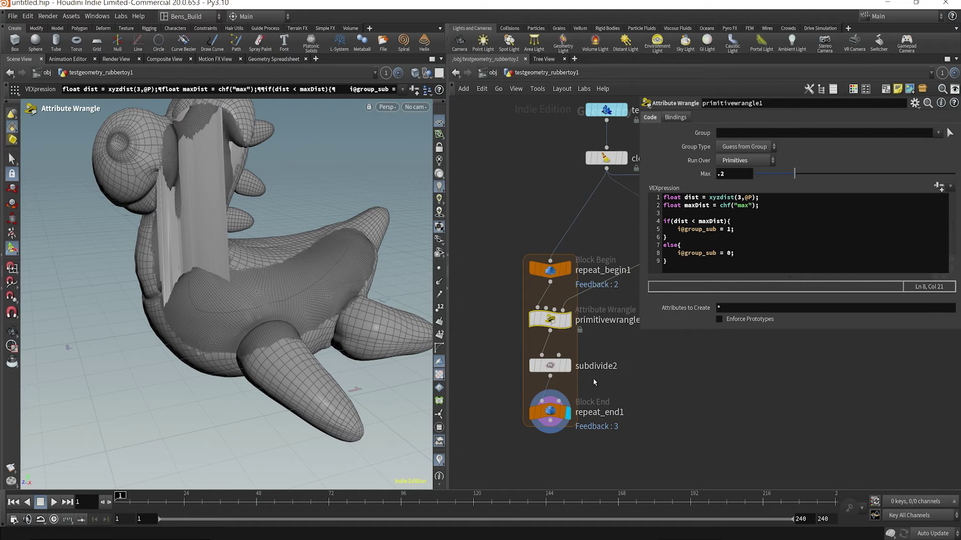
left_click(550, 411)
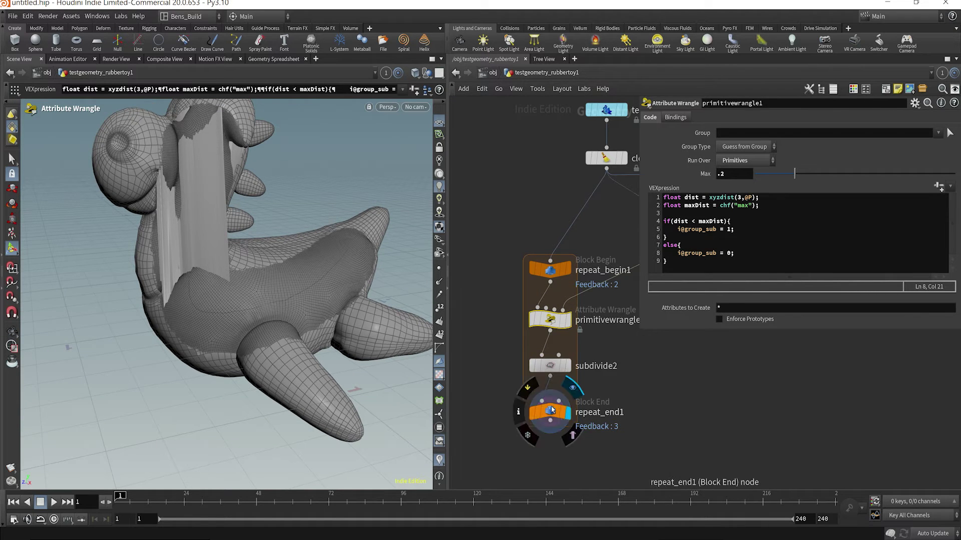
left_click(756, 145)
left_click_drag(756, 145, 776, 144)
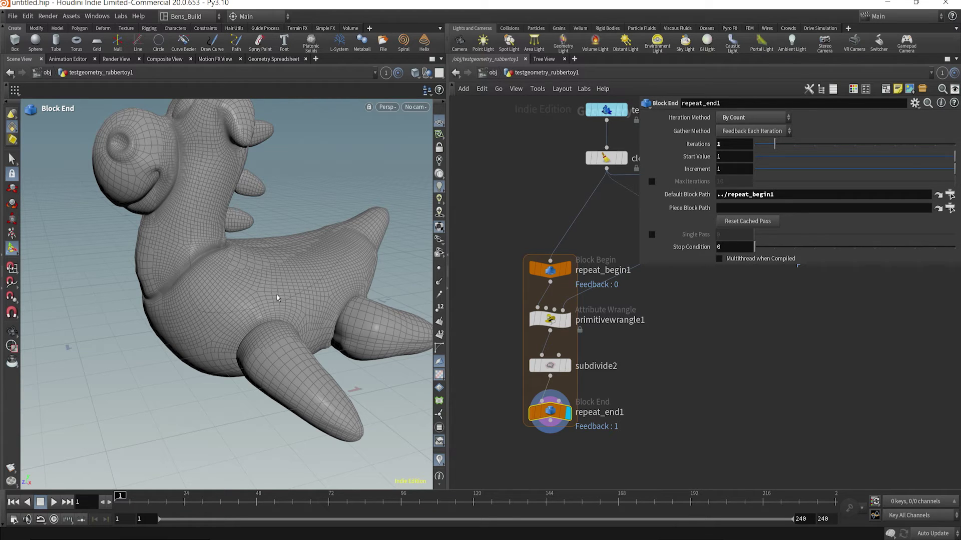
Zoom in on the toy's body to inspect the denser subdivision, then select primitivewrangle1
key("space")
scroll(251, 306, "up", 5)
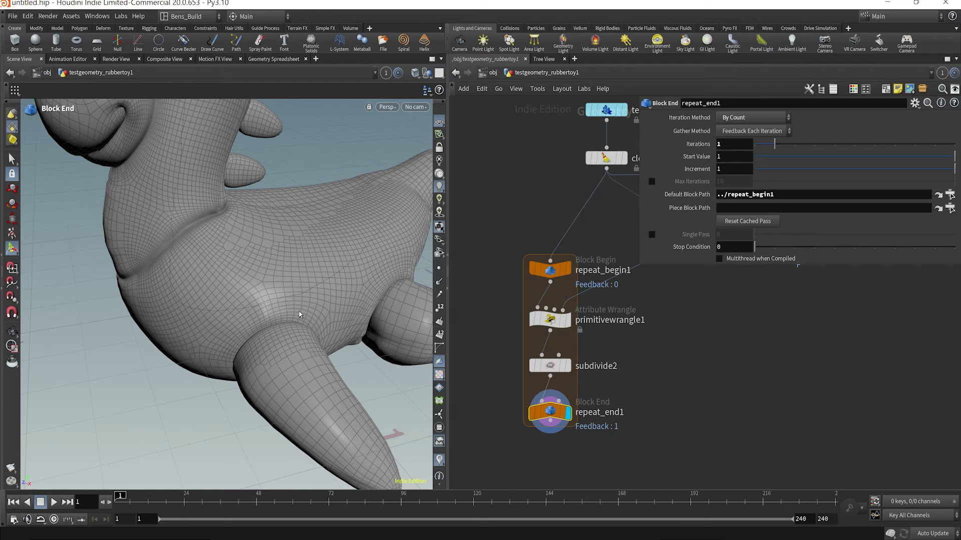
scroll(260, 321, "up", 2)
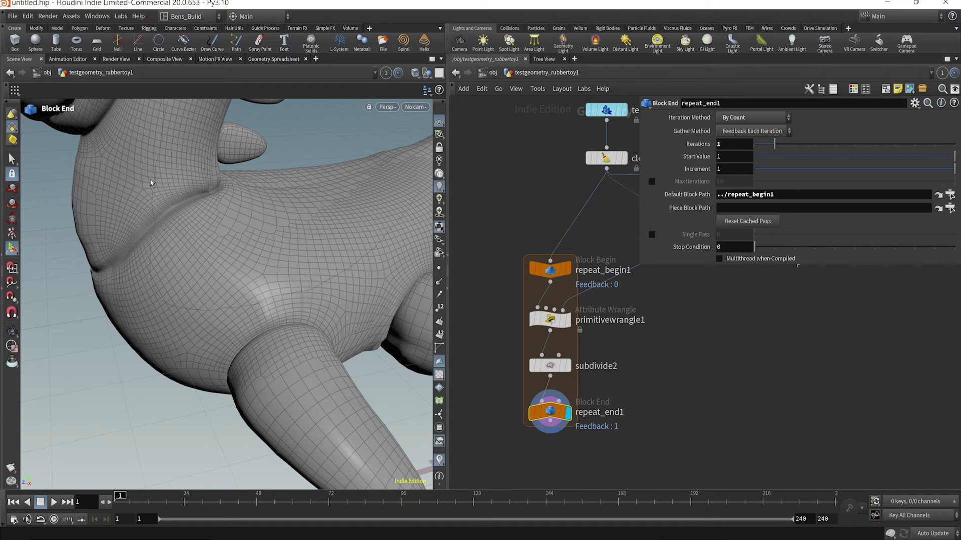
left_click(549, 319)
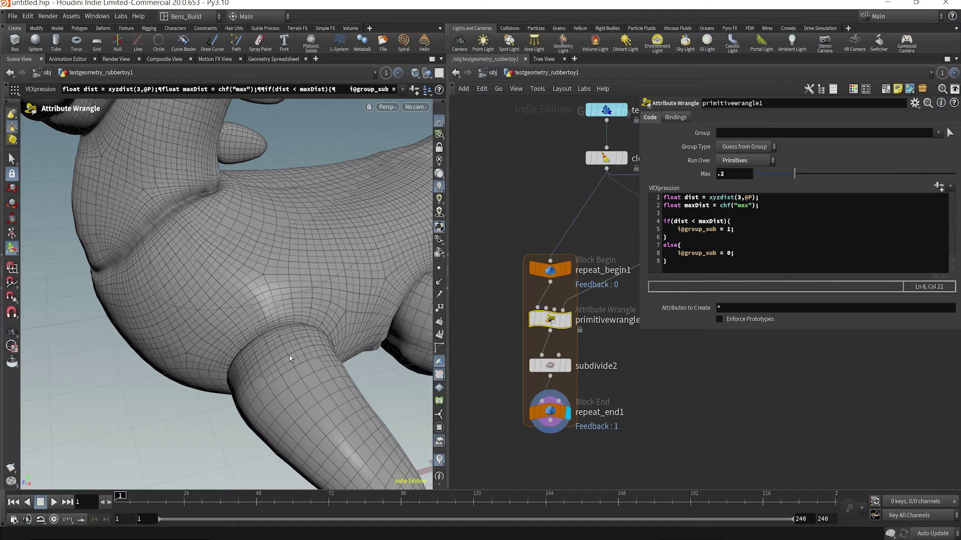
left_click_drag(289, 358, 289, 359, "alt")
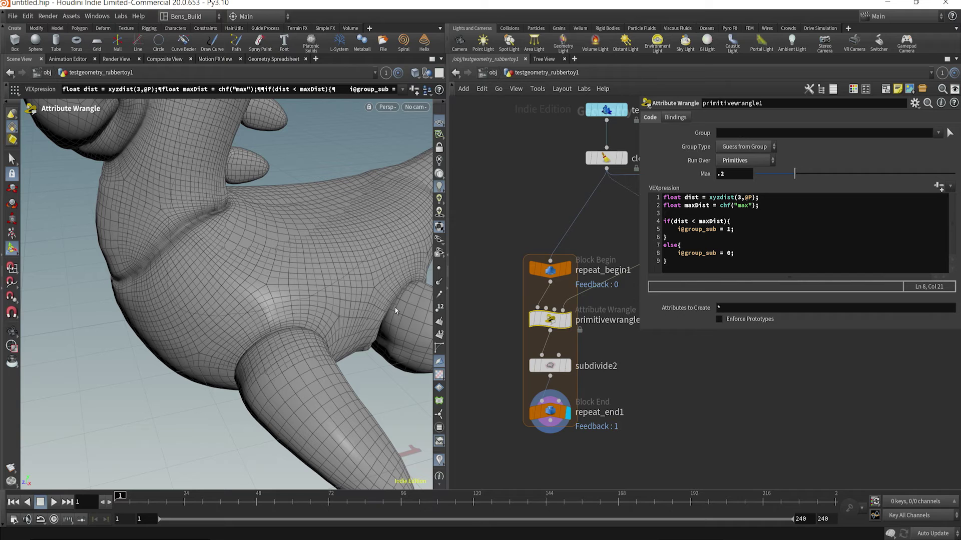
scroll(524, 363, "down", 3)
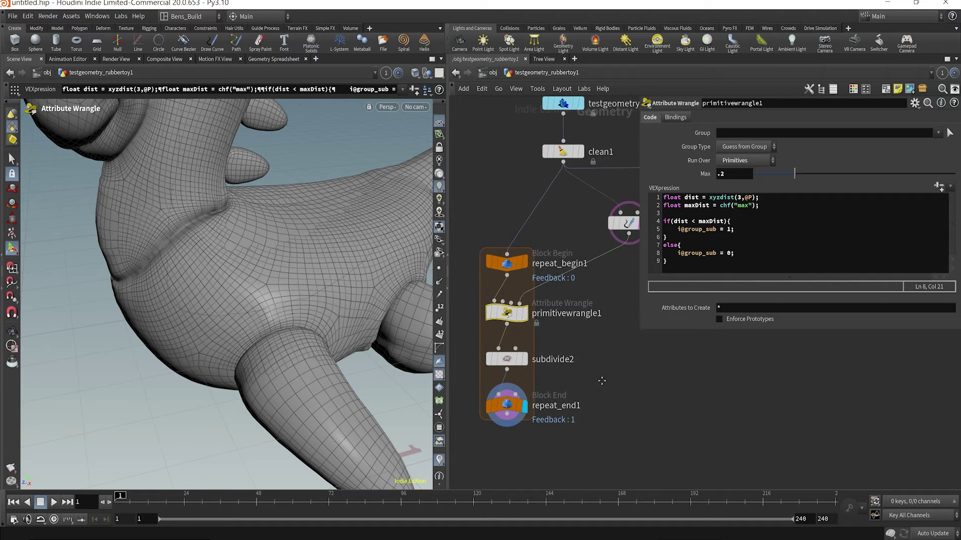
Create repeat_begin1_metadata1 via Create Meta Import Node and position it beside the loop
left_click(534, 300)
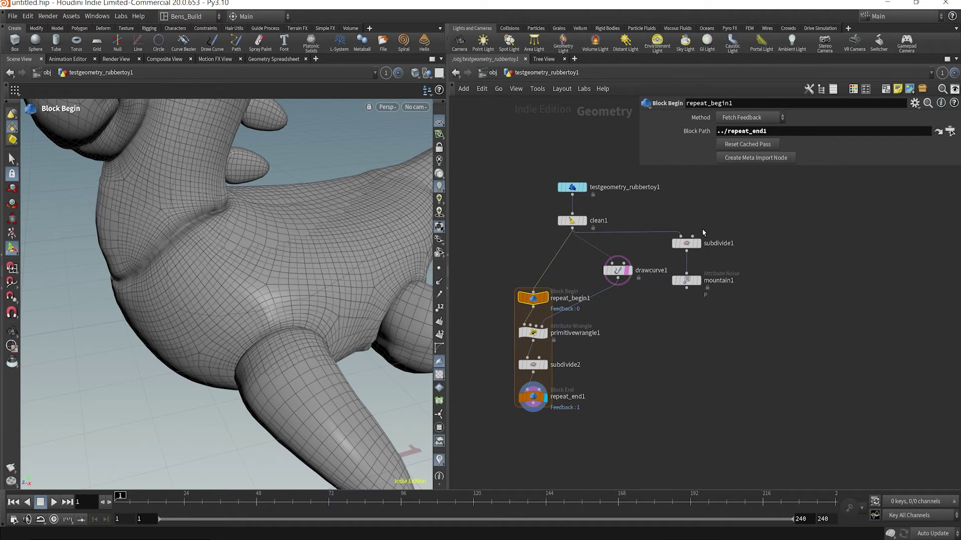
left_click(751, 157)
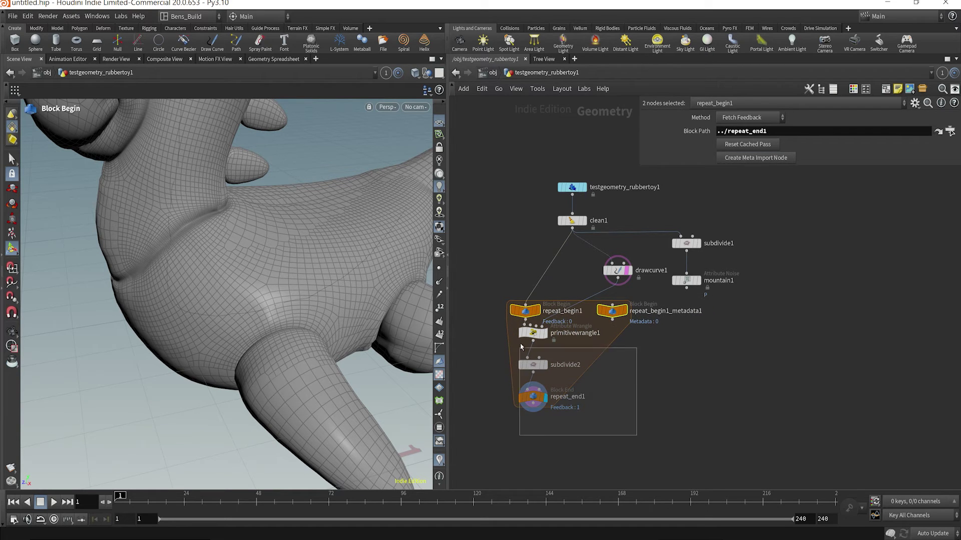
left_click(523, 311)
left_click_drag(523, 311, 525, 367)
double_click(651, 368)
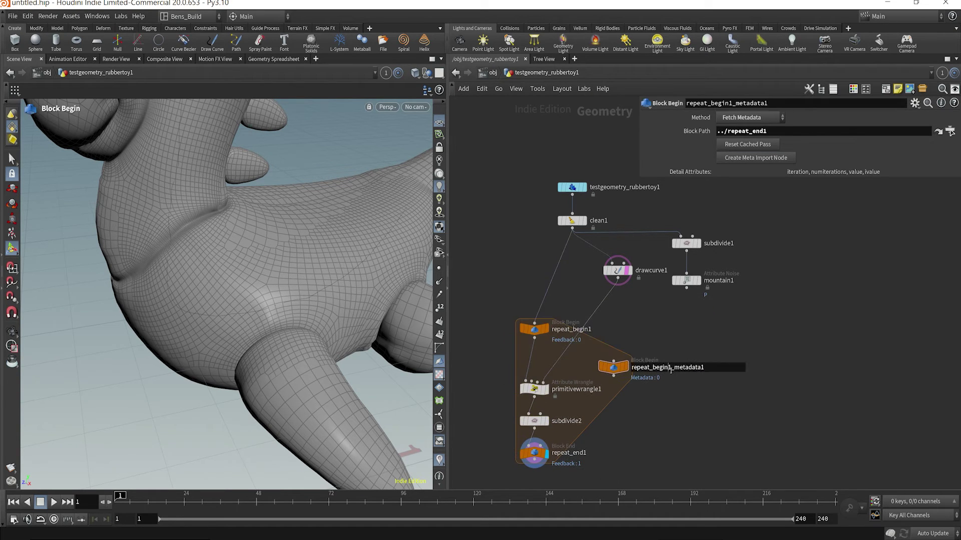
left_click_drag(632, 367, 671, 371)
double_click(671, 370)
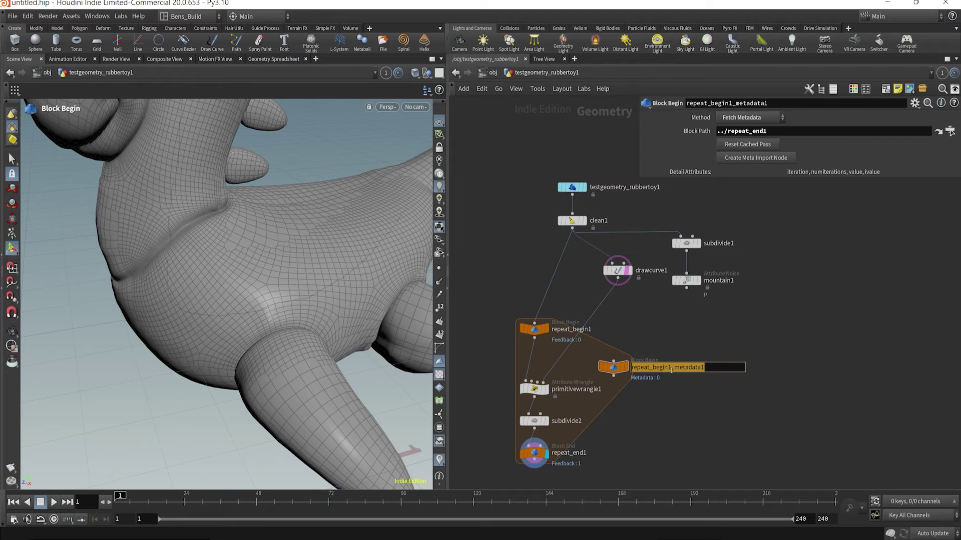
key("Return")
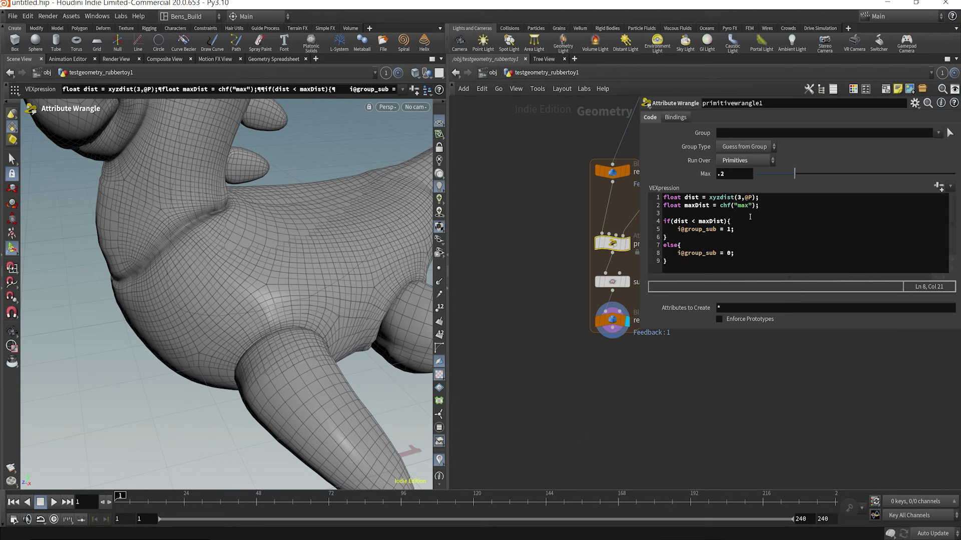
Add 'int iteration = chi("iteration");' to the wrangle, create its Iteration parameter, and select the meta node
left_click(763, 210)
key("Return")
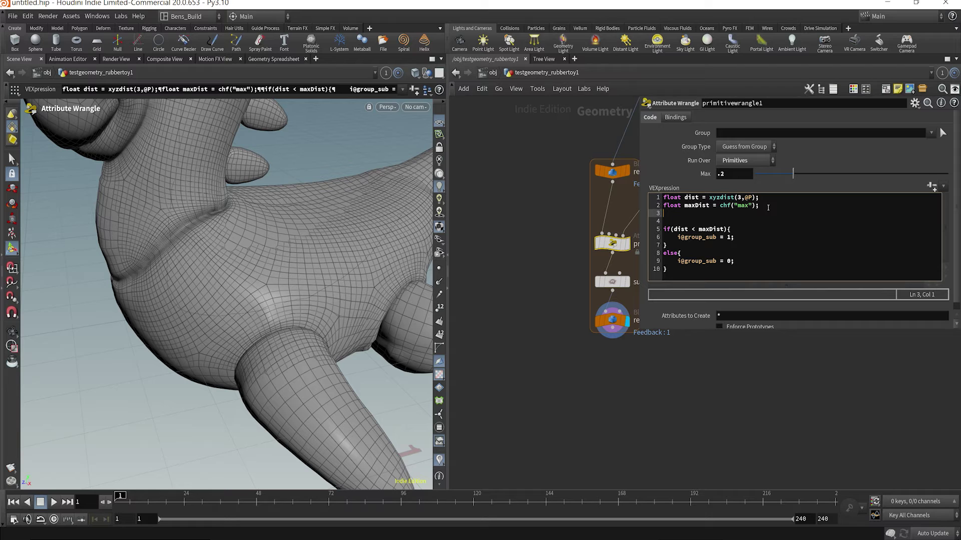
type("int iter")
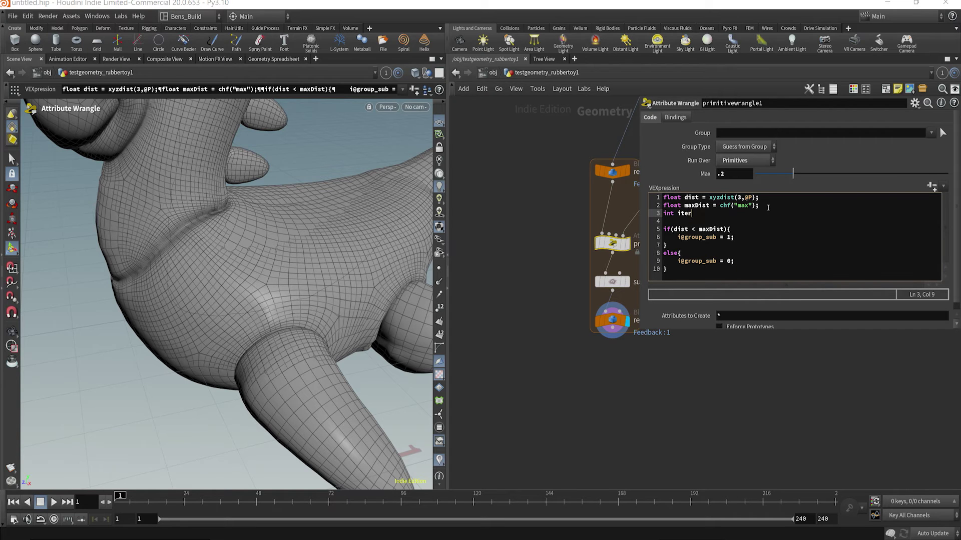
type("ation = chi(\"iteration\");")
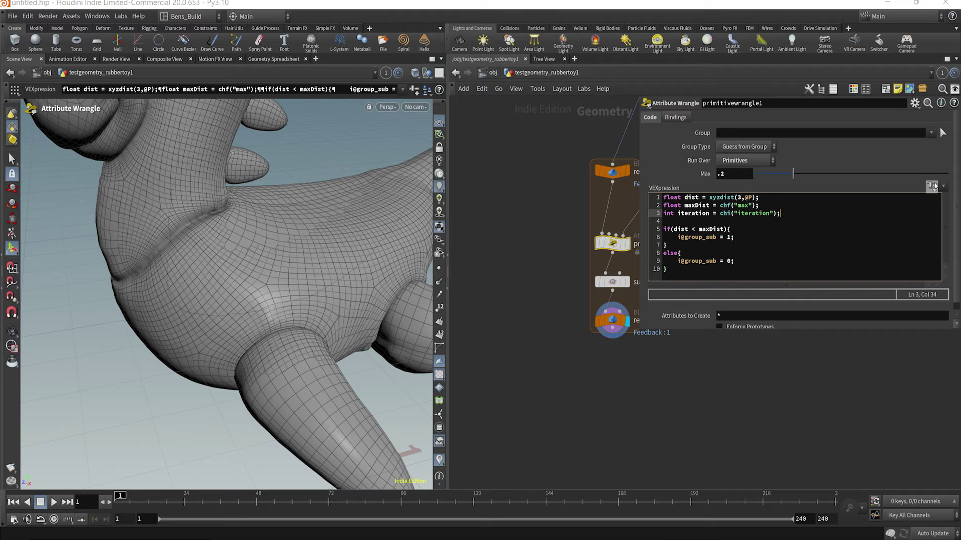
left_click(932, 186)
key("h")
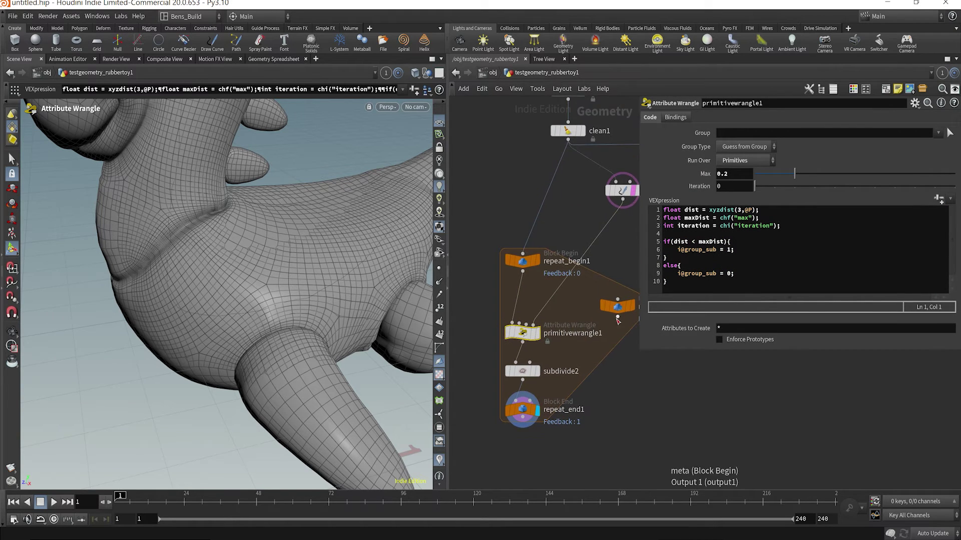
left_click(603, 317)
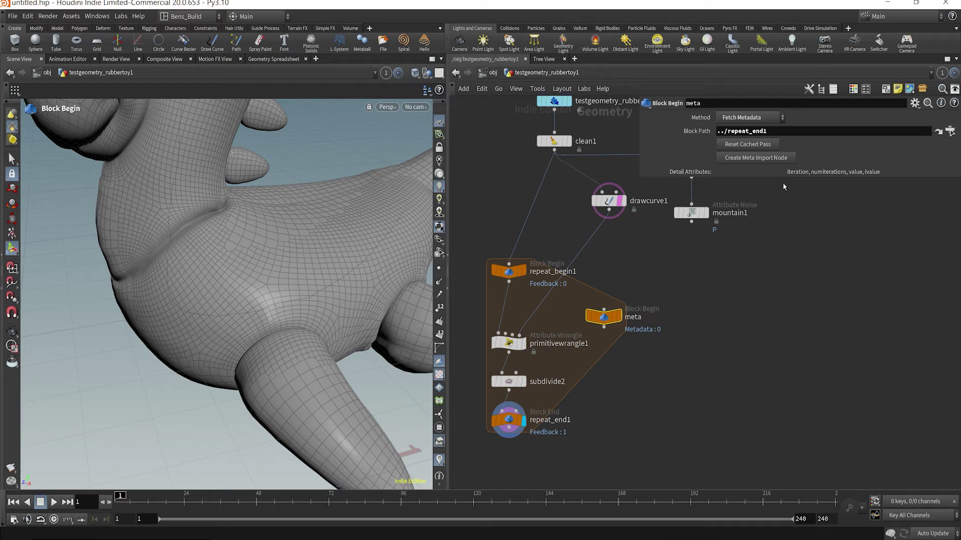
Set primitivewrangle1's Iteration parameter to detail("../meta", "iteration", 0)
left_click(510, 343)
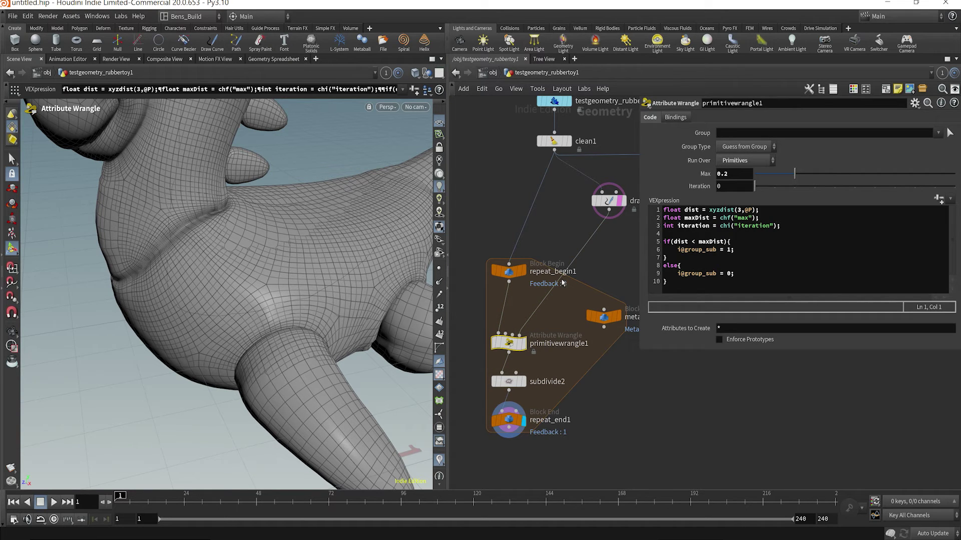
left_click(739, 189)
type("d")
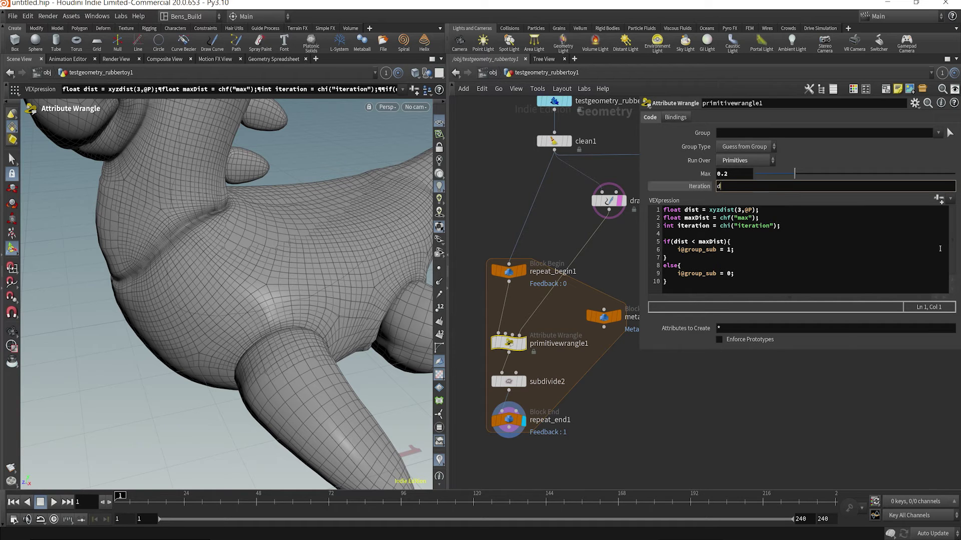
type("etail(\"")
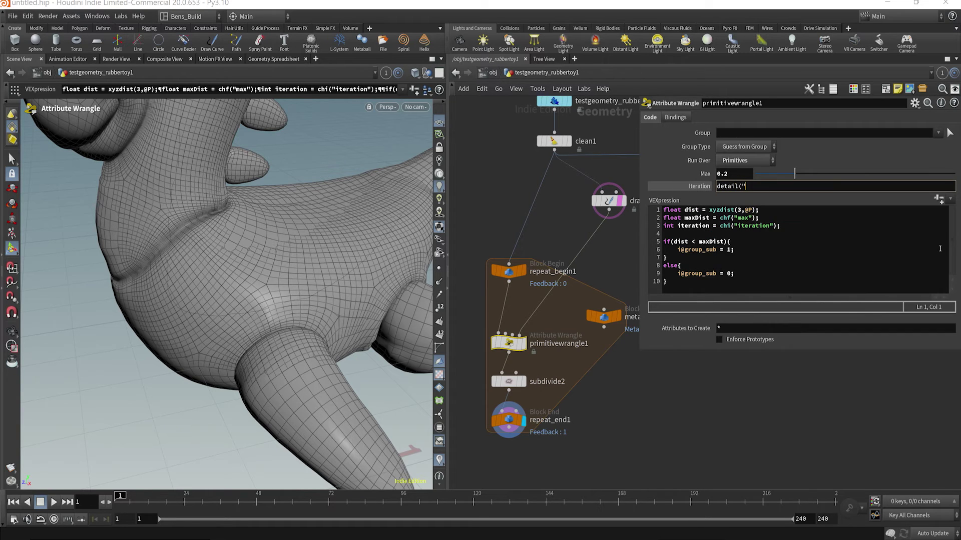
type("../")
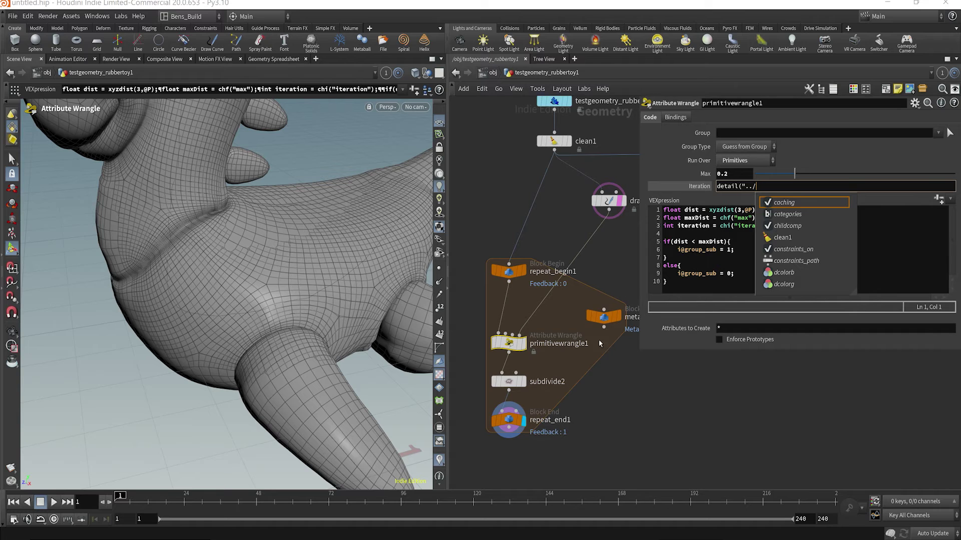
type("meta\"")
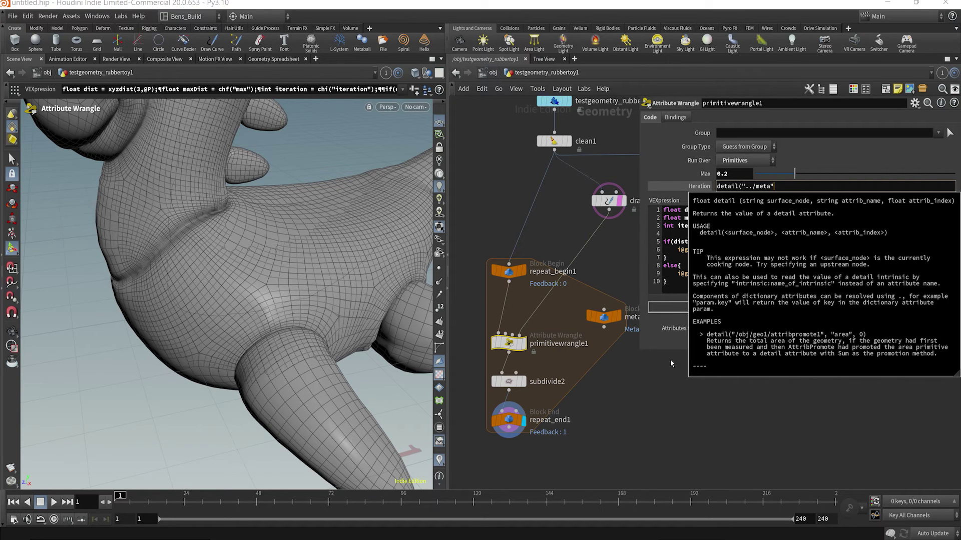
left_click(793, 190)
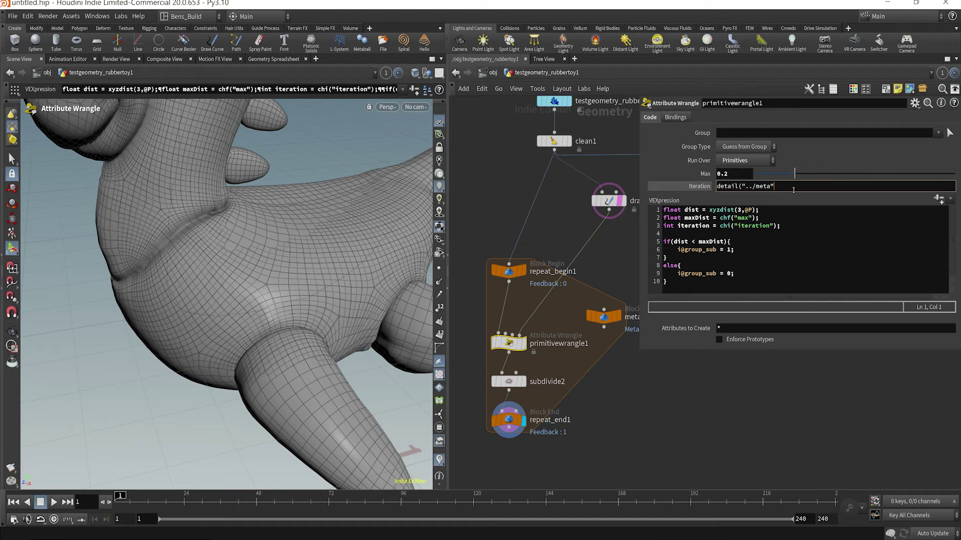
type(", \"i")
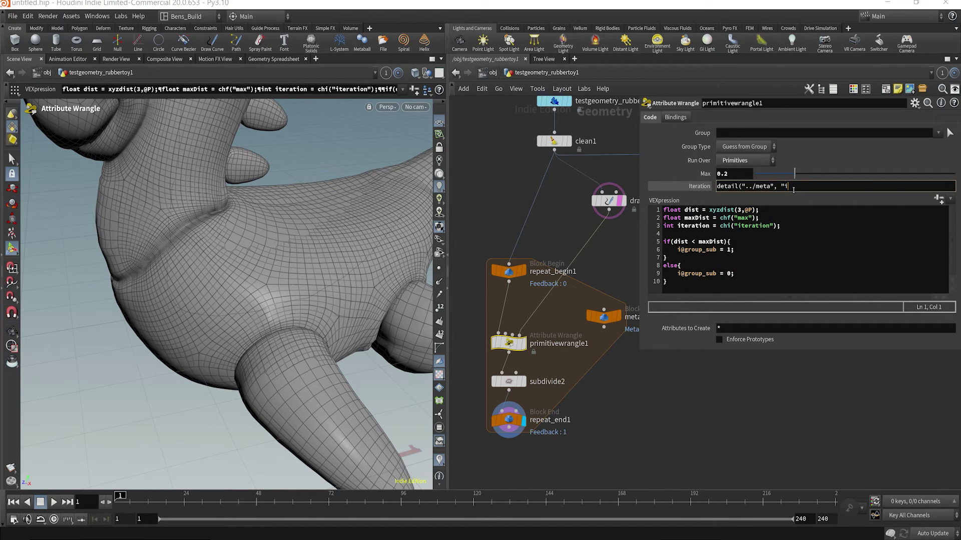
type("teration")
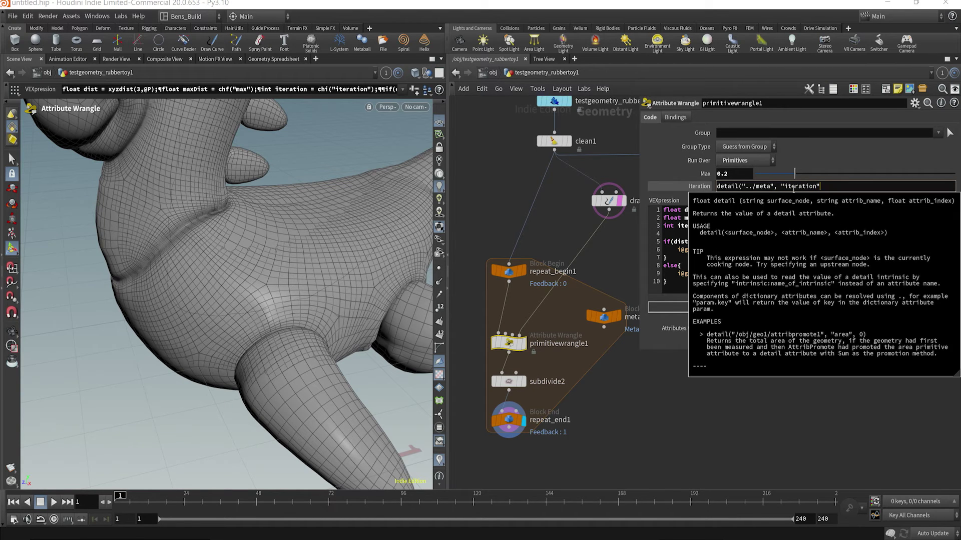
type("\", 0)")
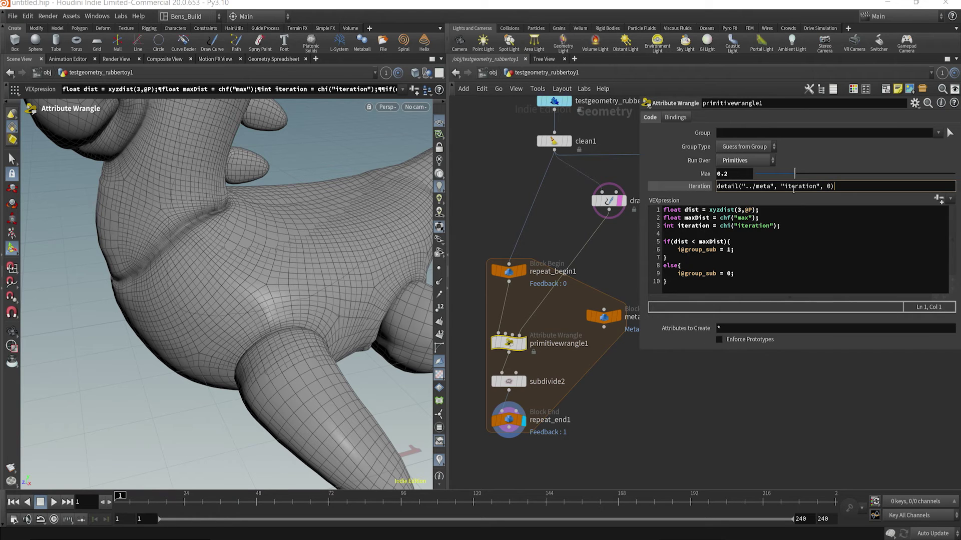
key("Return")
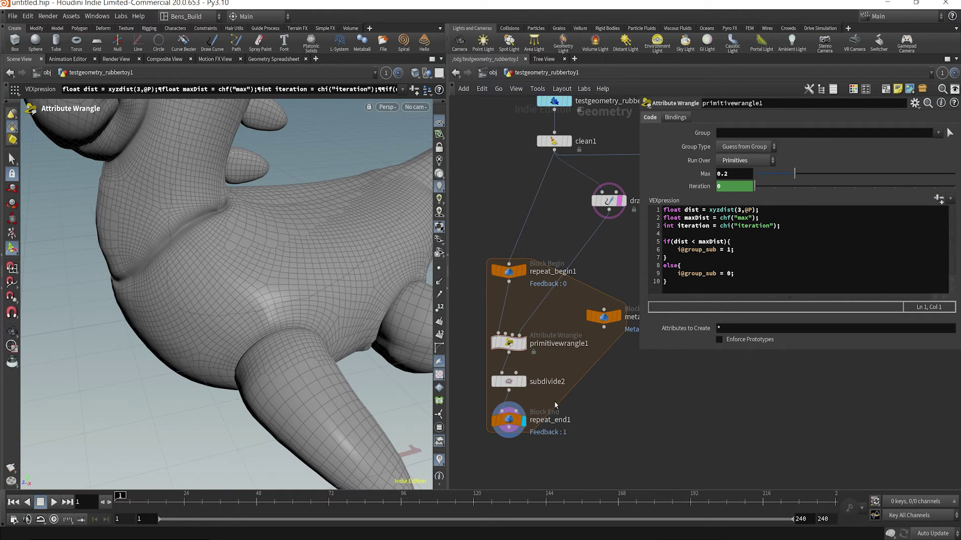
left_click(508, 419)
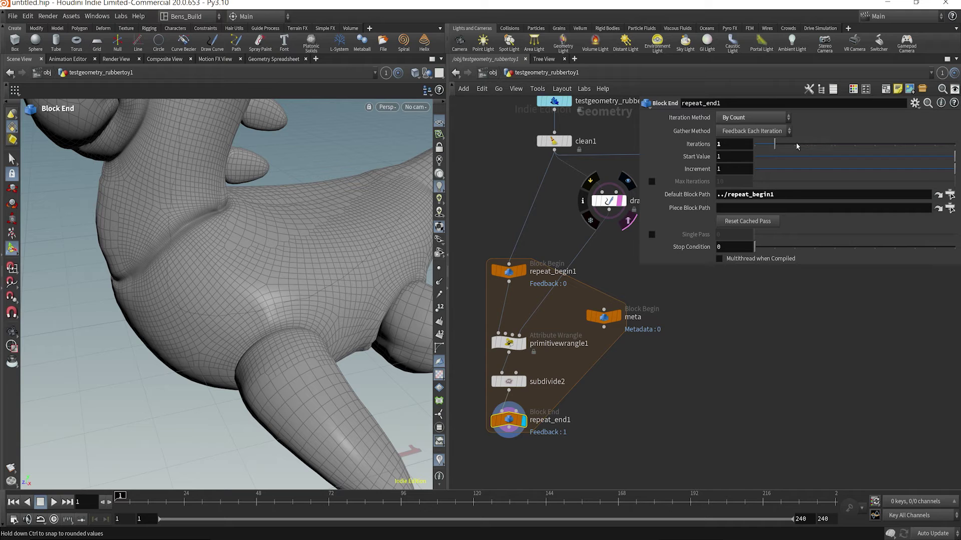
left_click(798, 146)
left_click(508, 343)
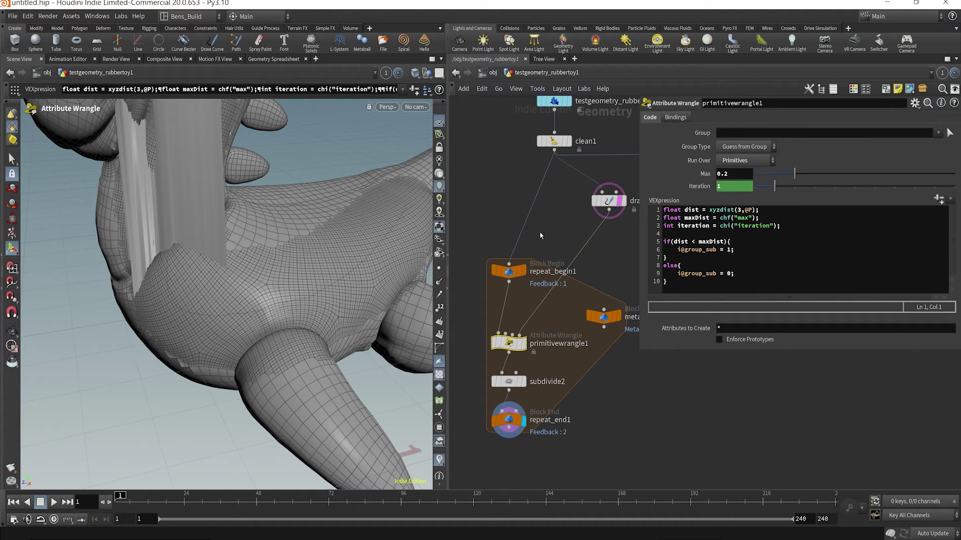
left_click(509, 419)
left_click_drag(796, 146, 763, 146)
left_click(509, 343)
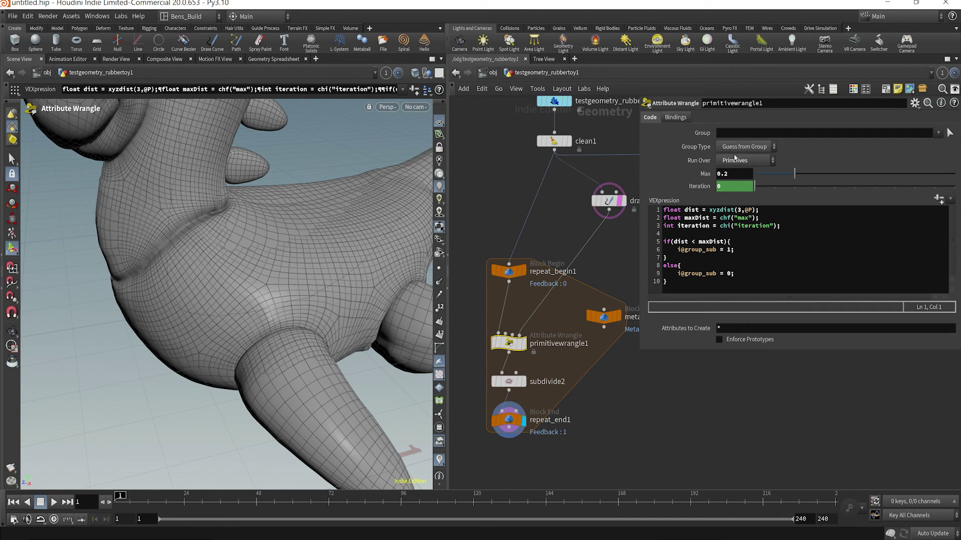
Add line 4 'int iterationCount = chi("count");' to the wrangle code
left_click(795, 229)
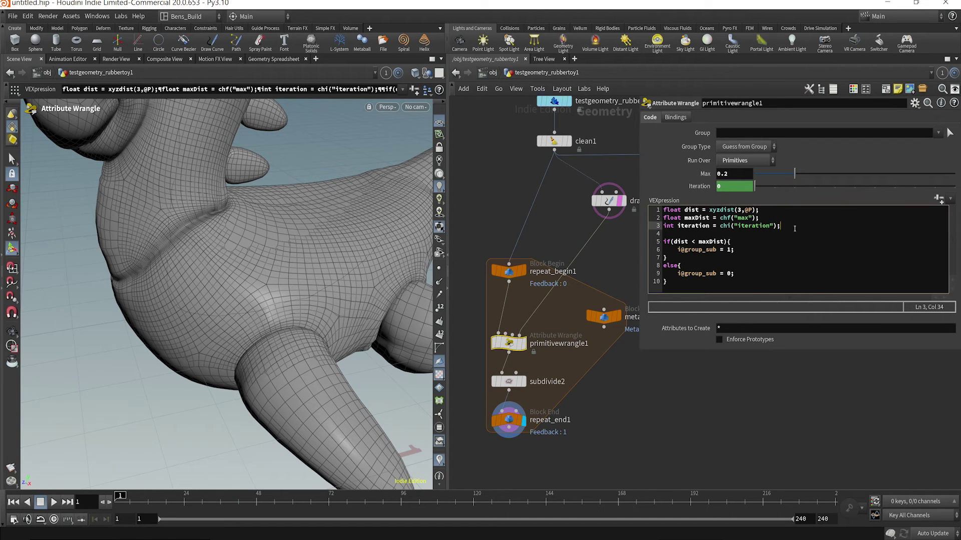
key("Return")
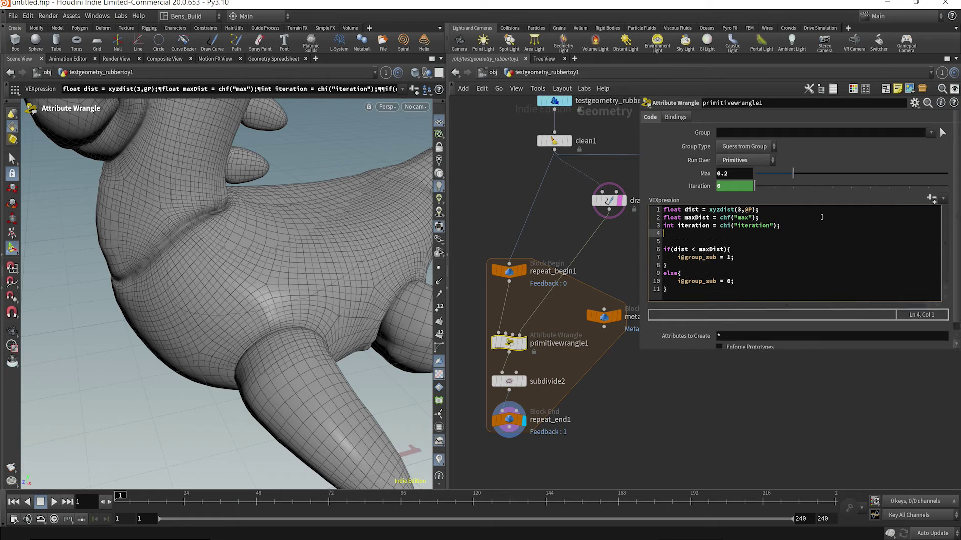
type("int ")
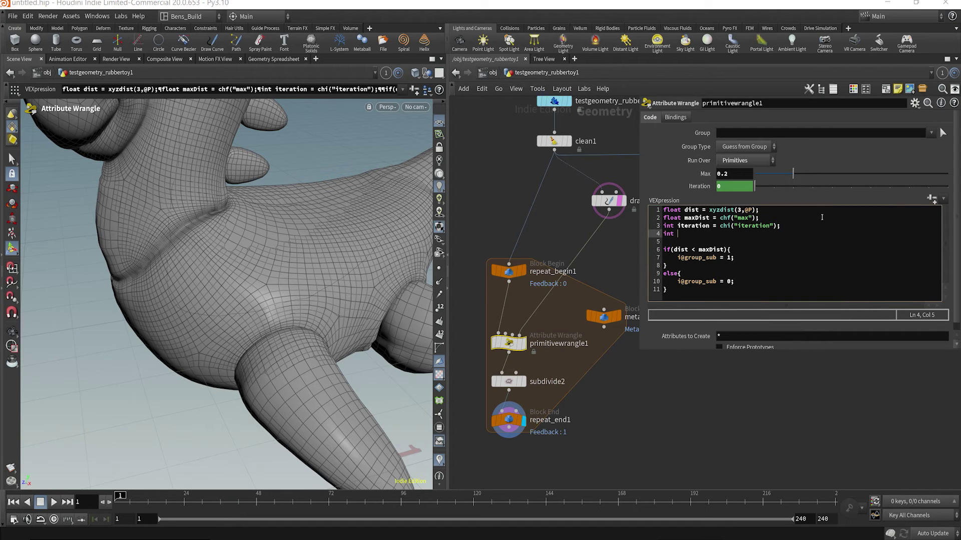
type("co")
key("BackSpace")
key("BackSpace")
type("i")
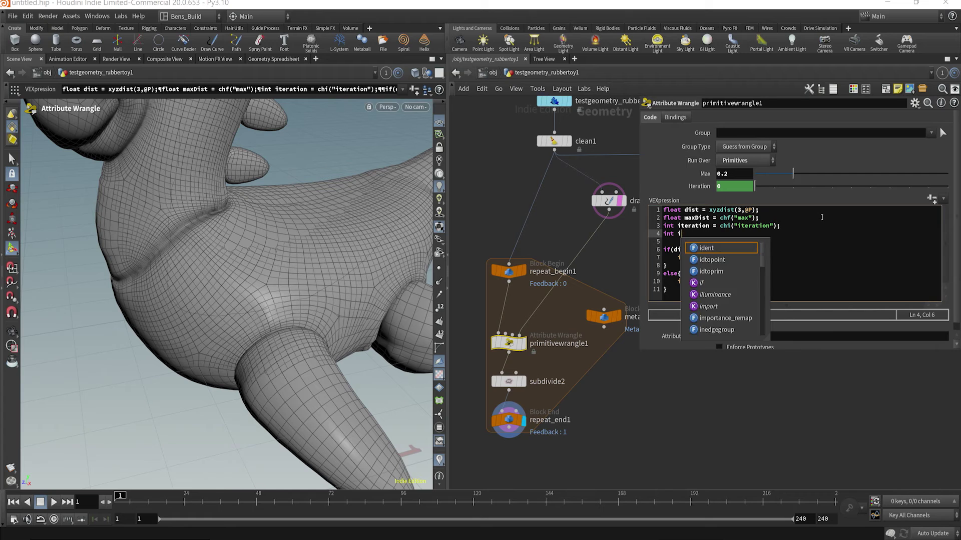
type("terationCount = ")
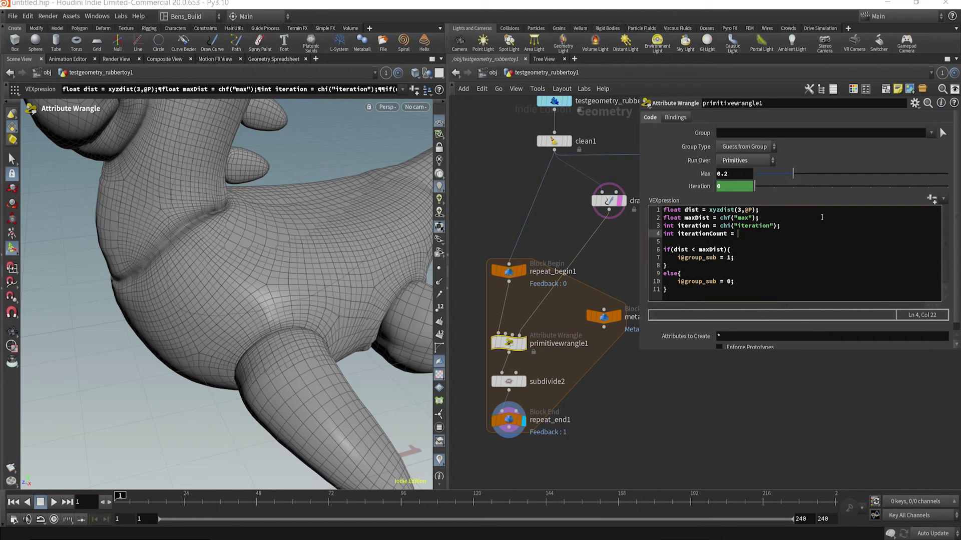
type("chi(\"m")
key("BackSpace")
type("count\");")
Link the wrangle's Count parameter to repeat_end1's Iterations with a relative reference
left_click(517, 434)
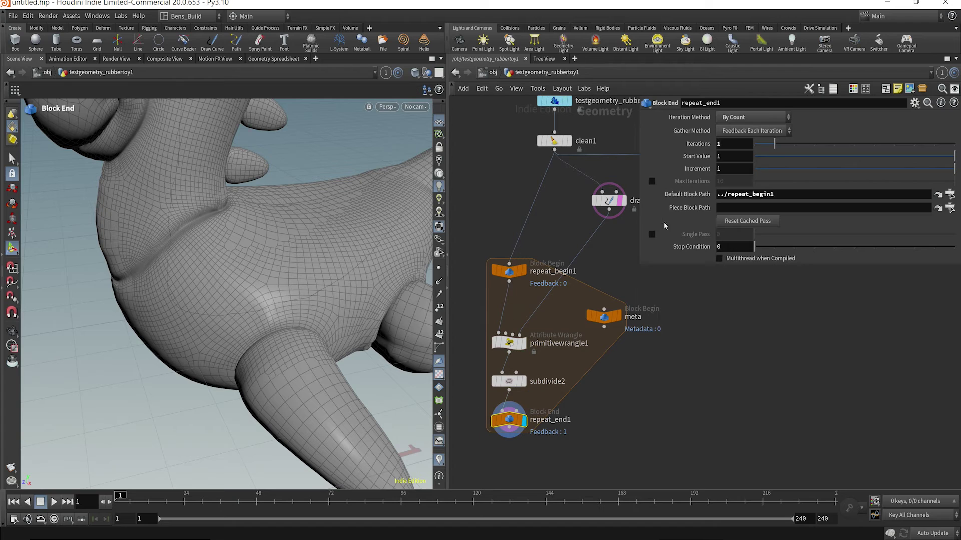
right_click(735, 147)
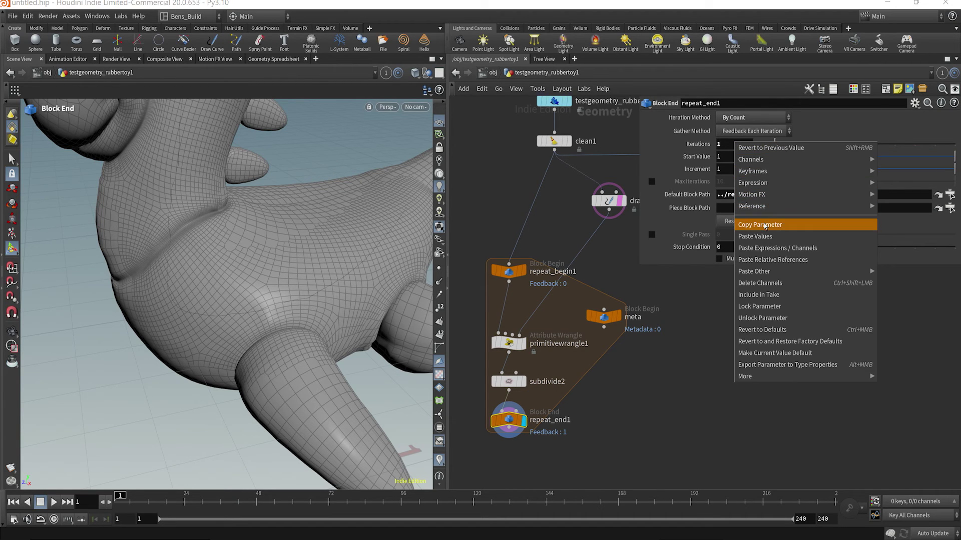
left_click(766, 223)
left_click(519, 346)
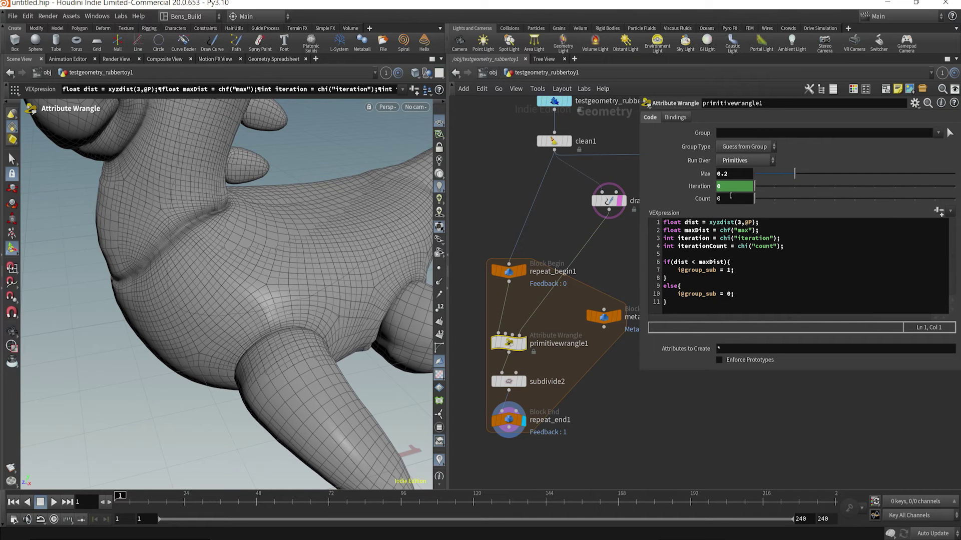
right_click(731, 199)
left_click(765, 315)
left_click(703, 202)
left_click(808, 247)
key("Return")
key("Return")
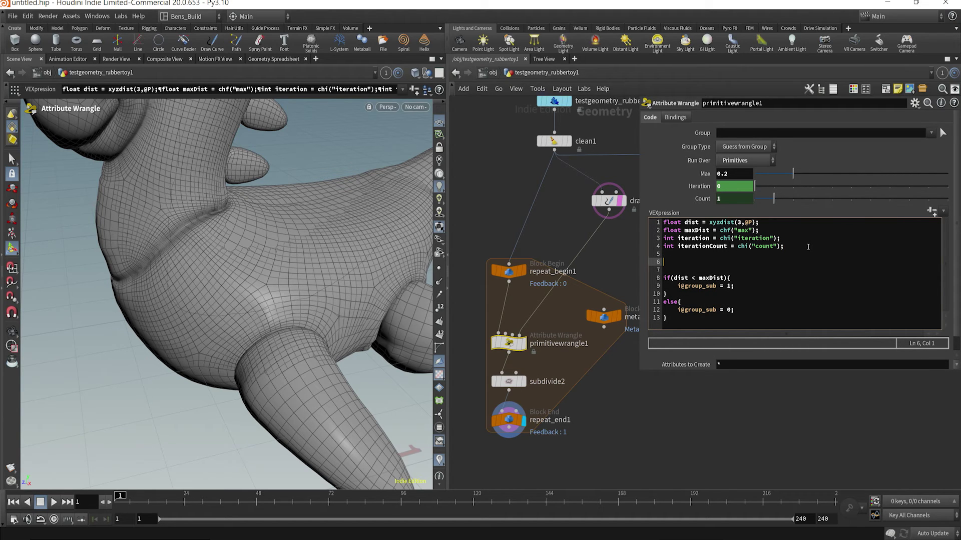
Add 'float value = fit(iteration, 0, iterationCount,1,0);' and 'maxDist *= value' to the wrangle code
type("float value = ")
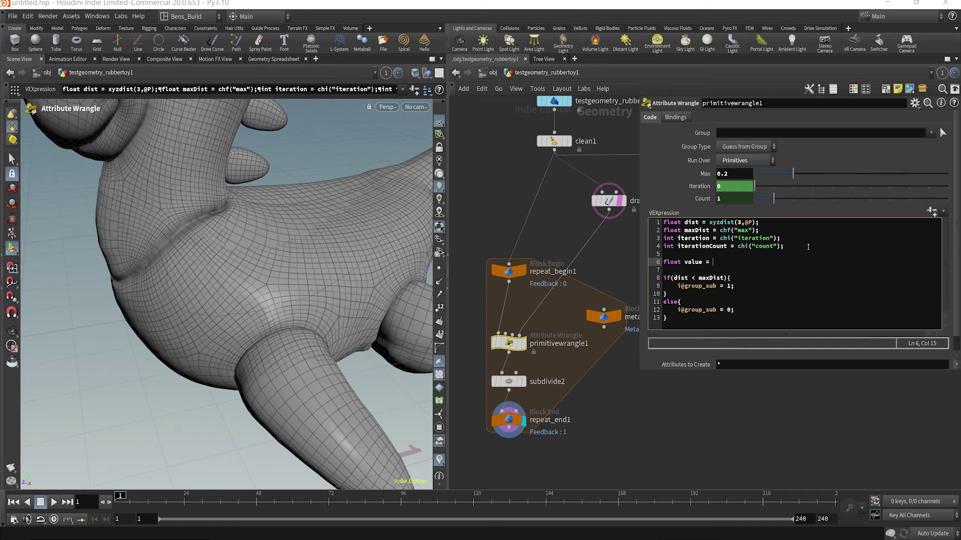
type("fit(")
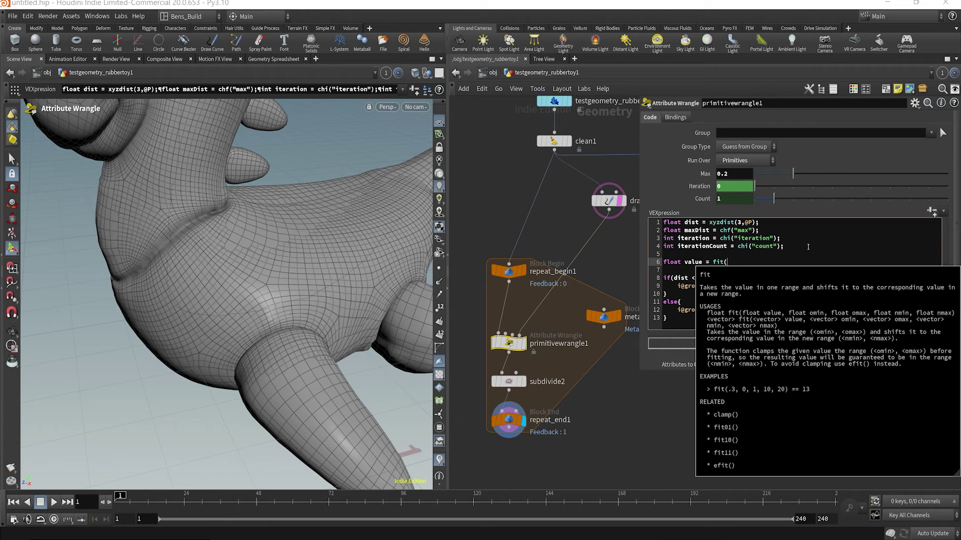
type("iteration, 0,")
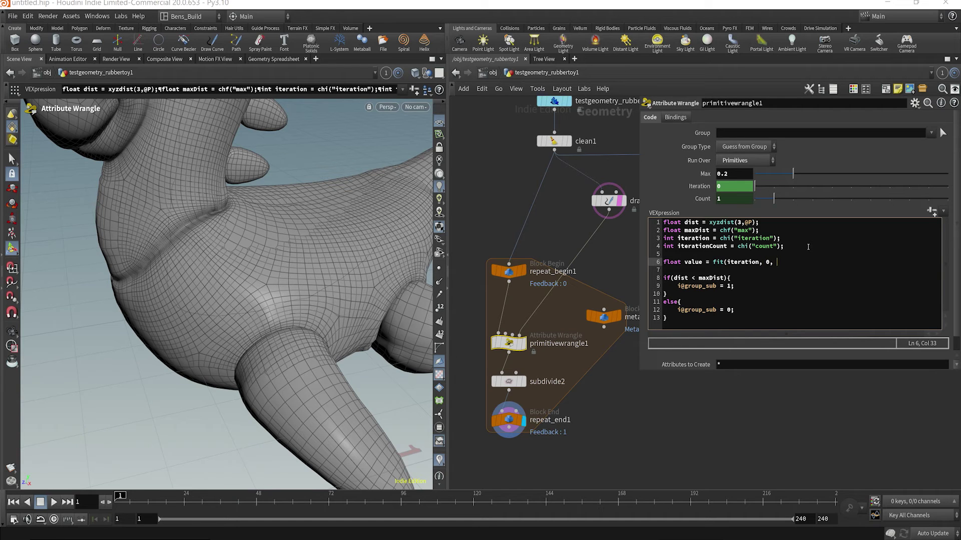
type(" iterationCount,1,0);")
left_click(732, 269)
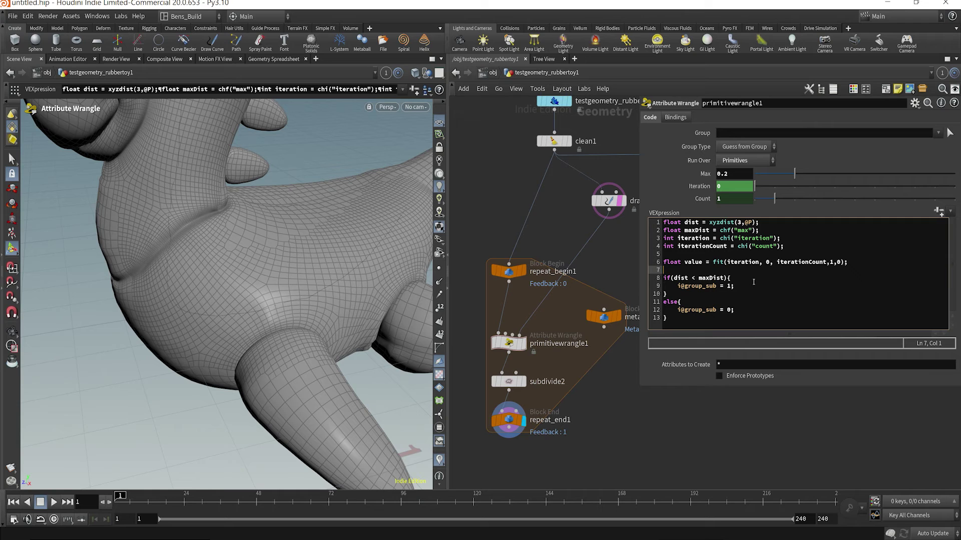
type("maxDist")
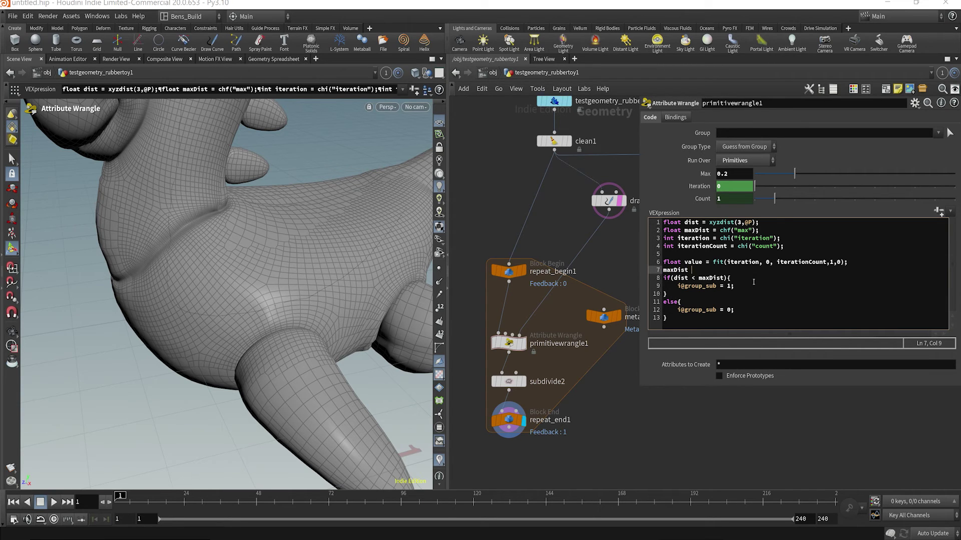
type(" *= value")
left_click_drag(722, 271, 661, 270)
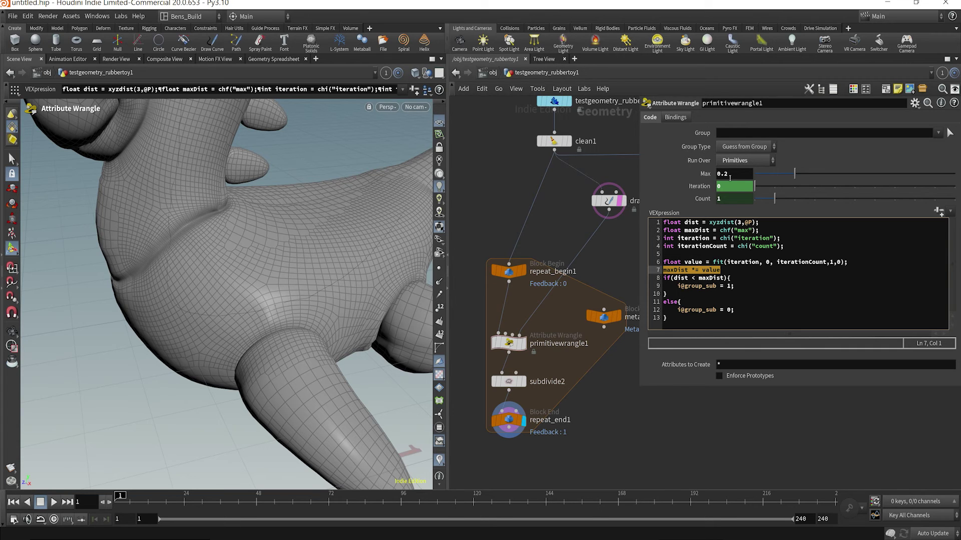
Preview repeat_end1 at 2 iterations on the toy, then set Iterations back to 1
left_click(725, 272)
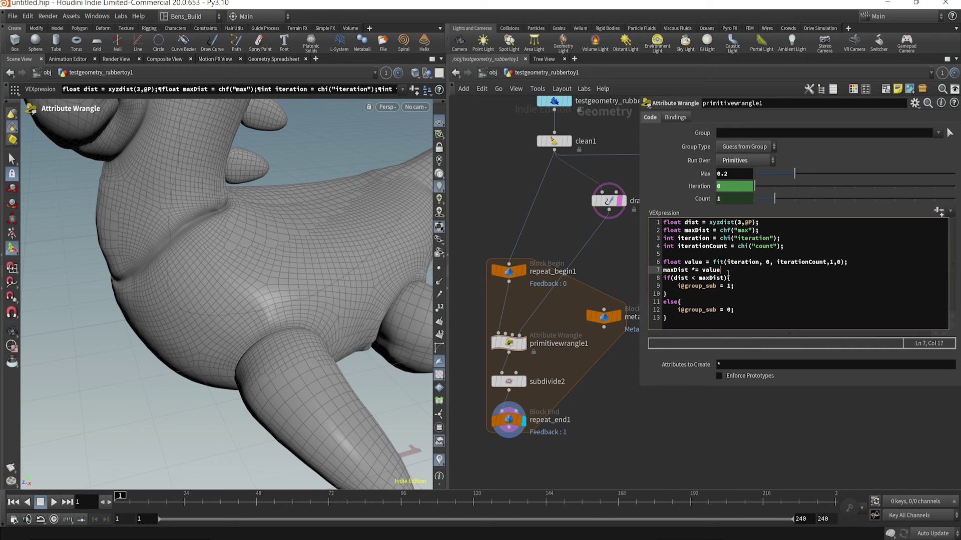
left_click(508, 420)
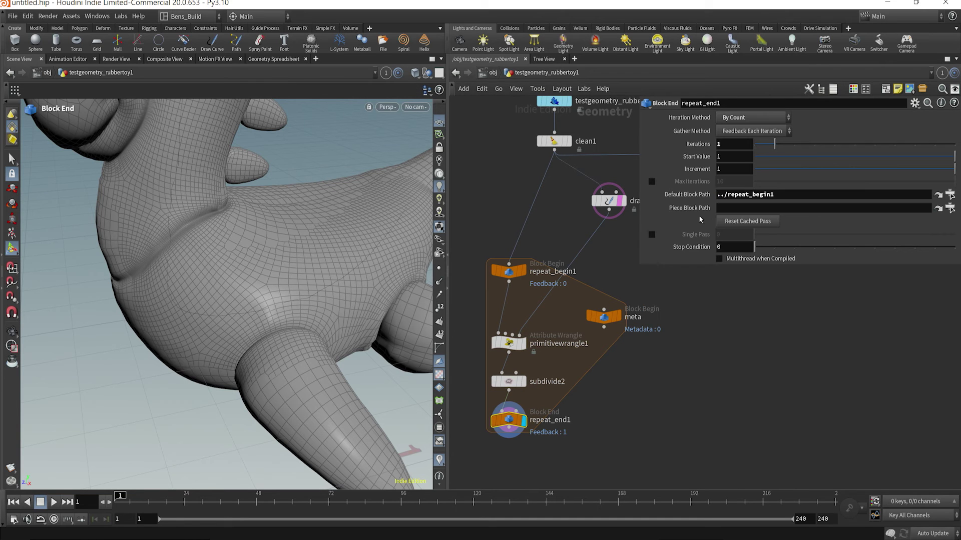
left_click_drag(775, 146, 794, 151)
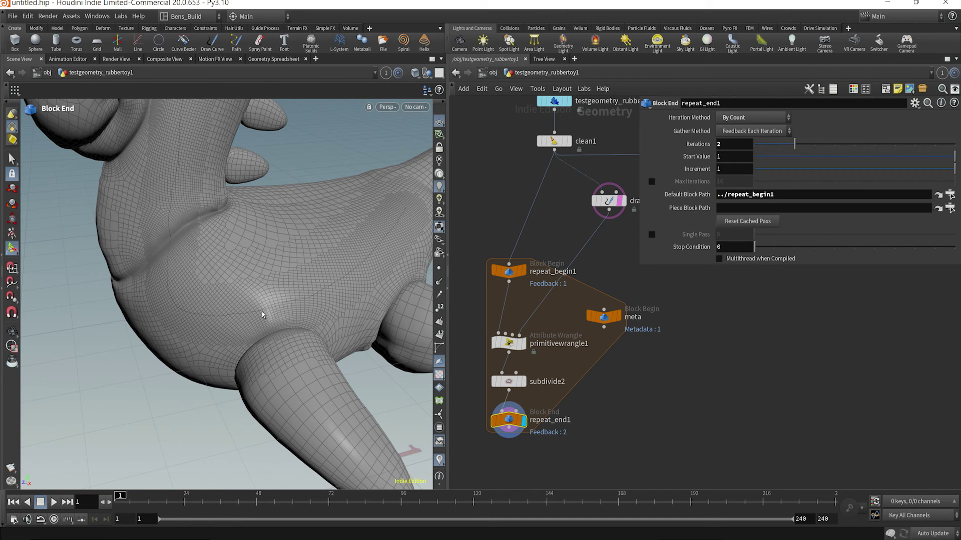
key("Escape")
left_click_drag(271, 280, 299, 270)
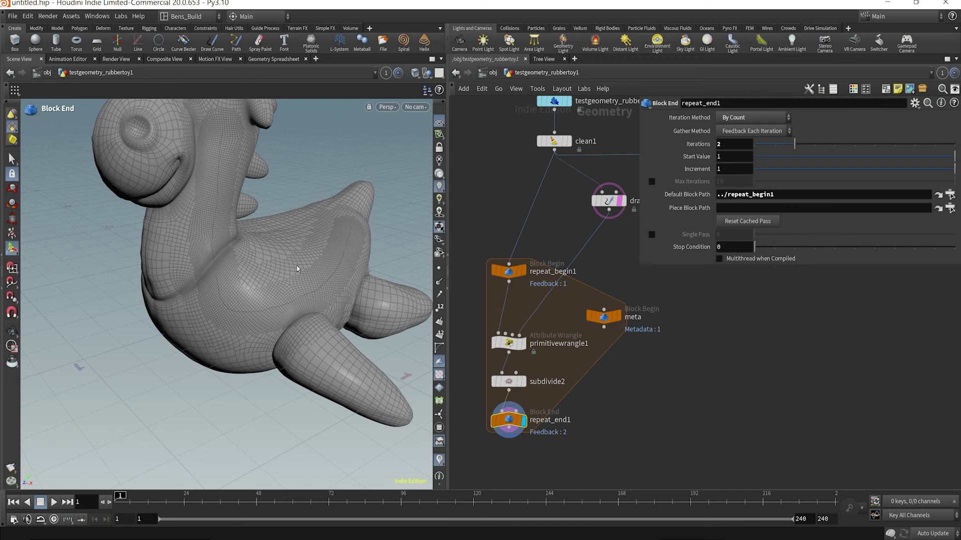
left_click_drag(829, 143, 764, 144)
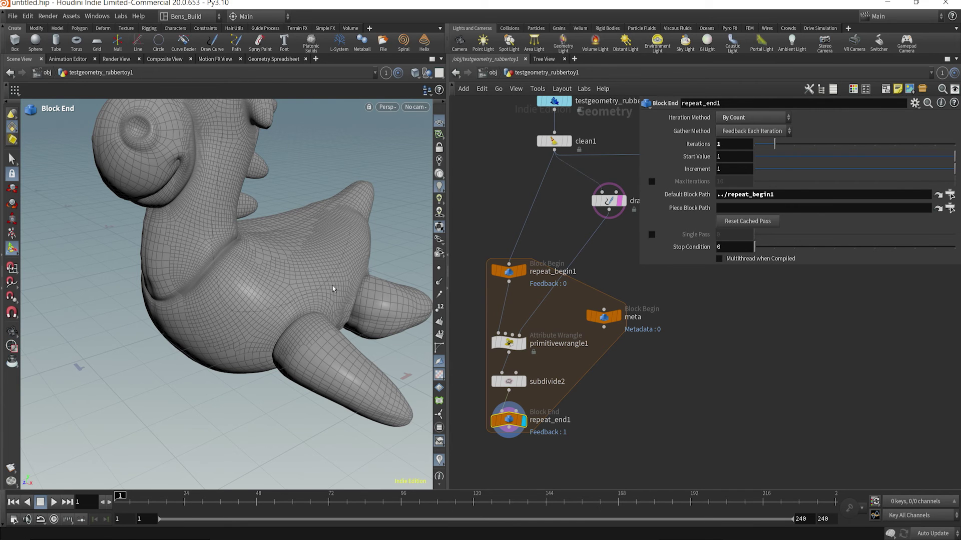
key("Escape")
left_click_drag(269, 275, 155, 267)
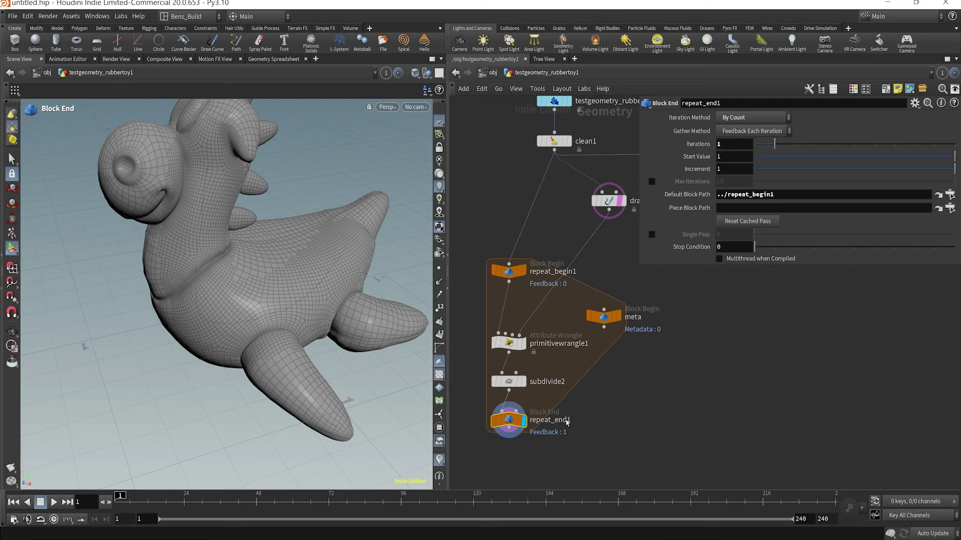
key("Tab")
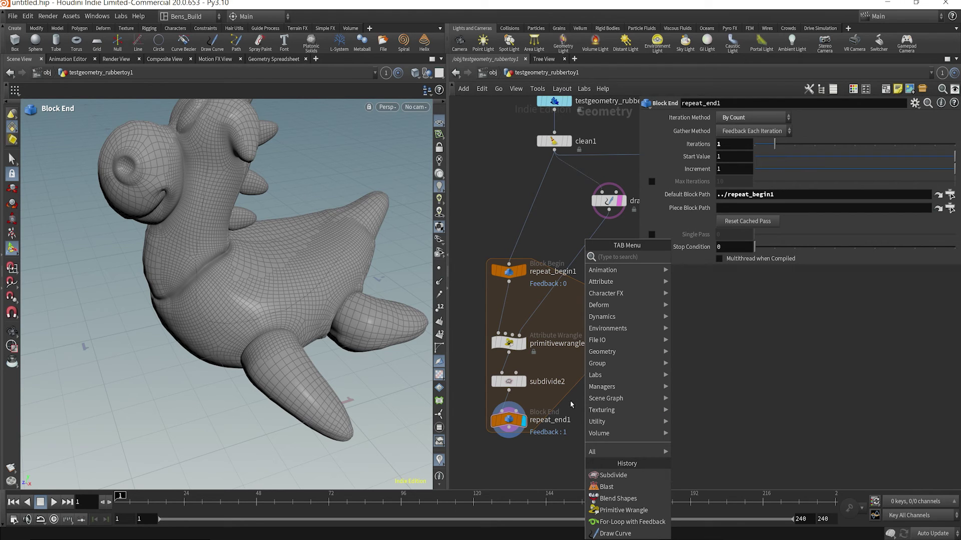
Insert a color1 node between subdivide2 and repeat_end1 with Random colour type
left_click(530, 469)
key("Tab")
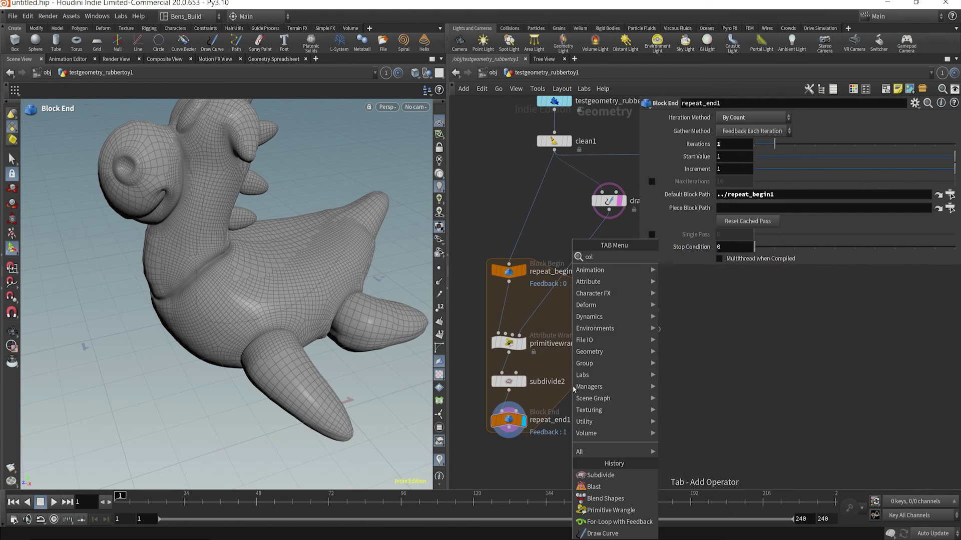
left_click(691, 241)
left_click(509, 414)
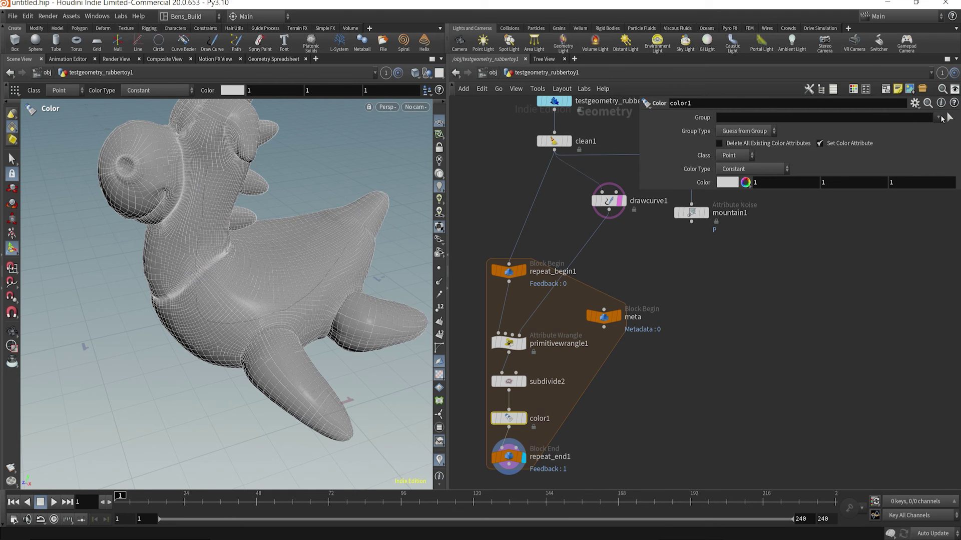
left_click(727, 182)
left_click(696, 107)
left_click(870, 75)
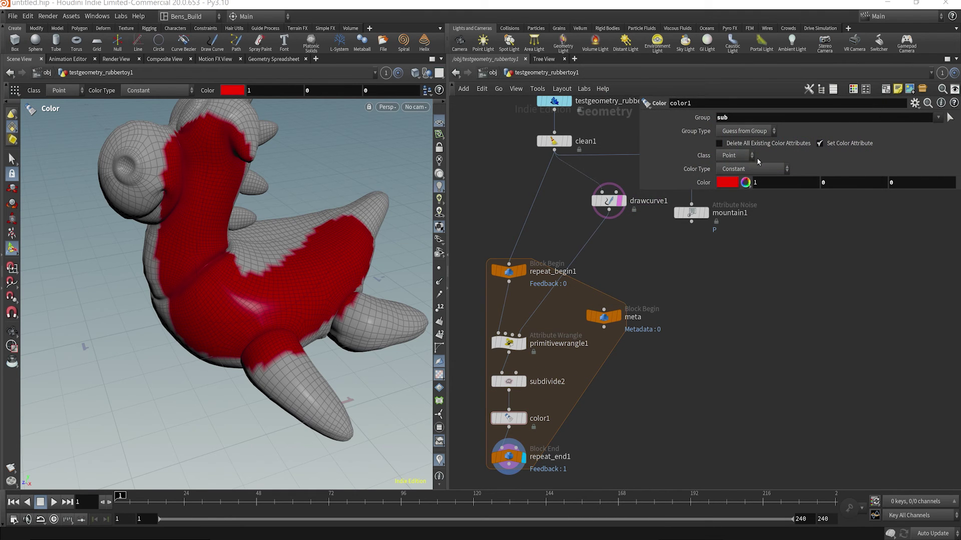
left_click(749, 169)
left_click(752, 203)
Preview more repeat_end1 iterations and orbit out to see the toy's head and back
middle_click_drag(704, 400, 777, 282)
scroll(598, 338, "up", 2)
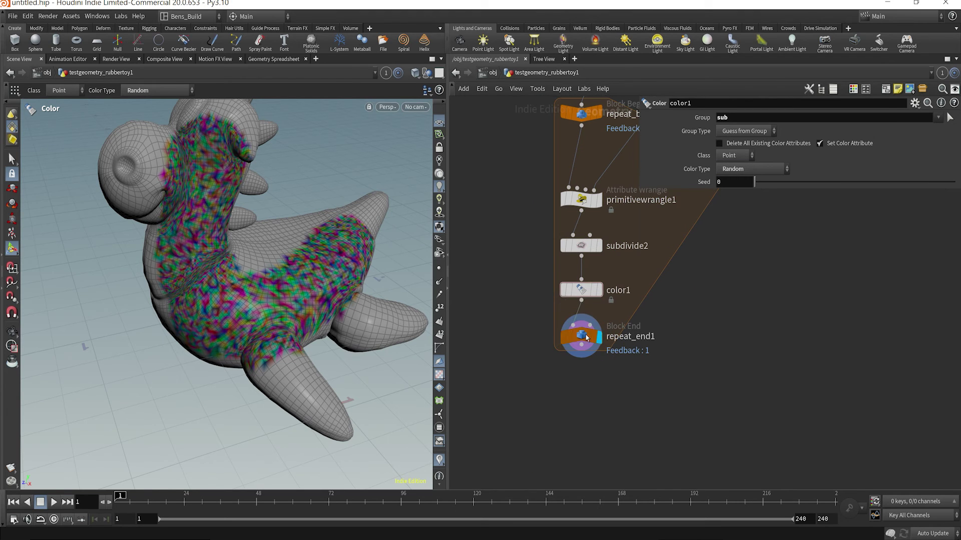
left_click(596, 338)
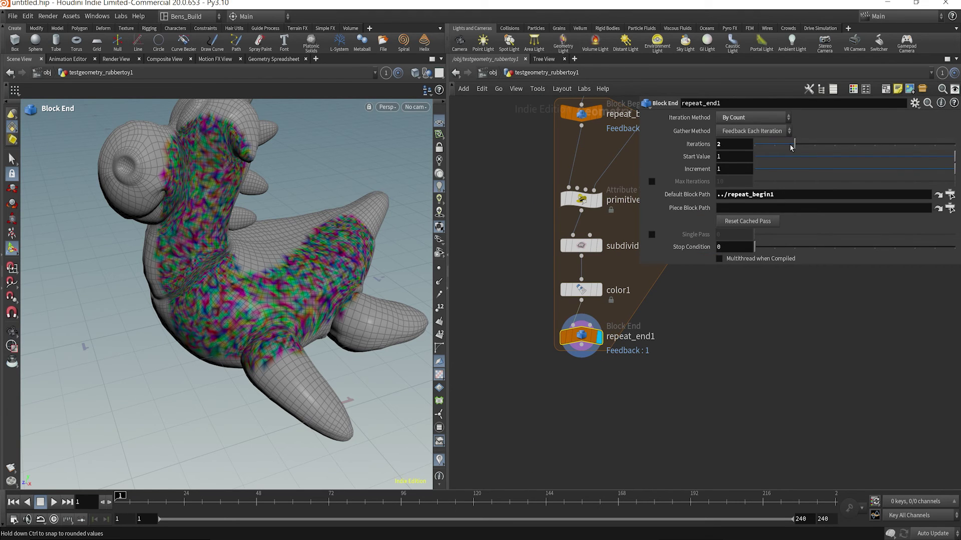
left_click_drag(775, 144, 795, 145)
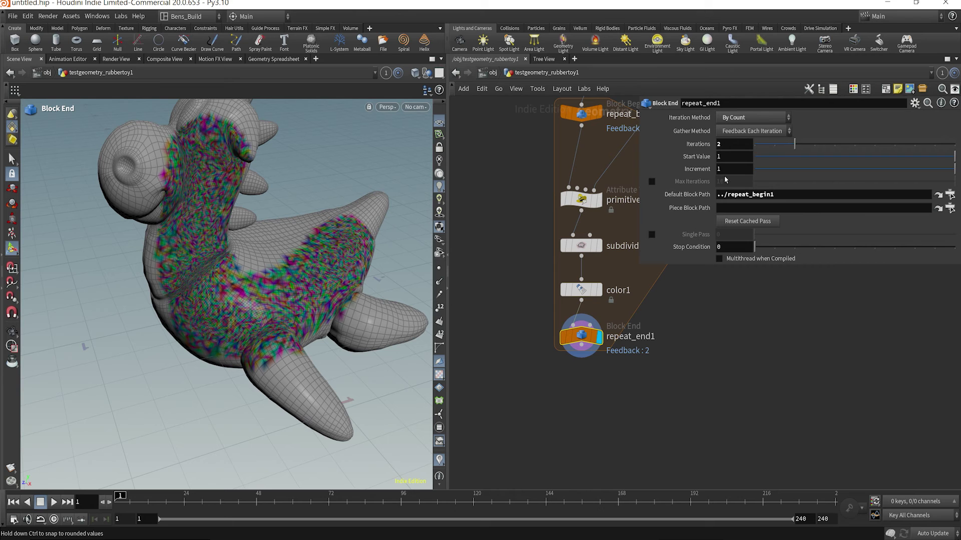
key("Escape")
scroll(275, 321, "up", 3)
left_click_drag(313, 291, 240, 384)
scroll(240, 383, "up", 4)
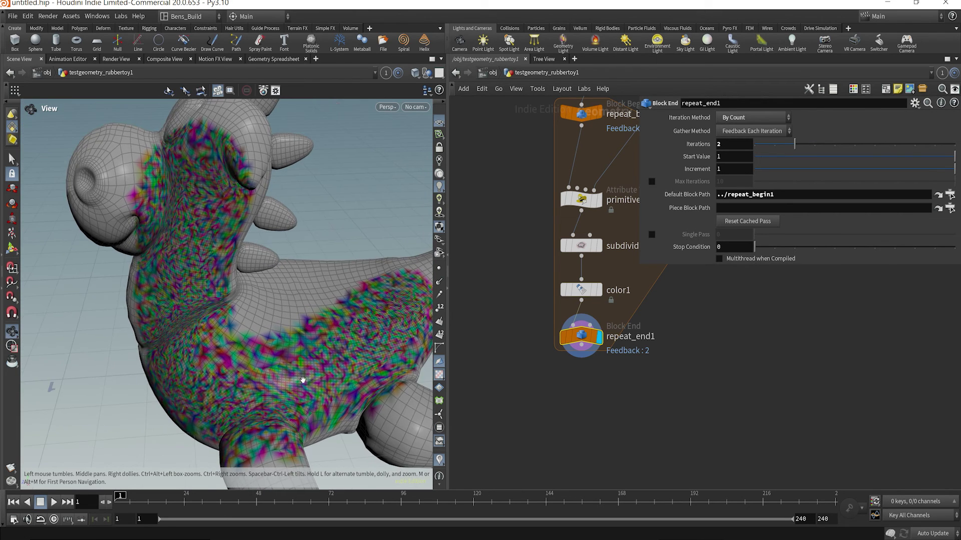
Raise repeat_end1's Iterations to 4 and orbit around the coloured toy's head
left_click(815, 146)
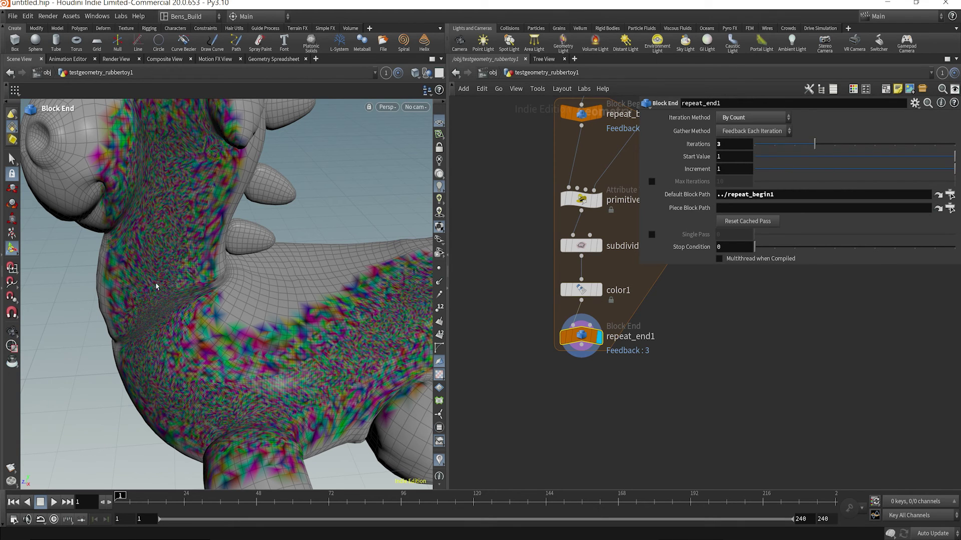
left_click(834, 144)
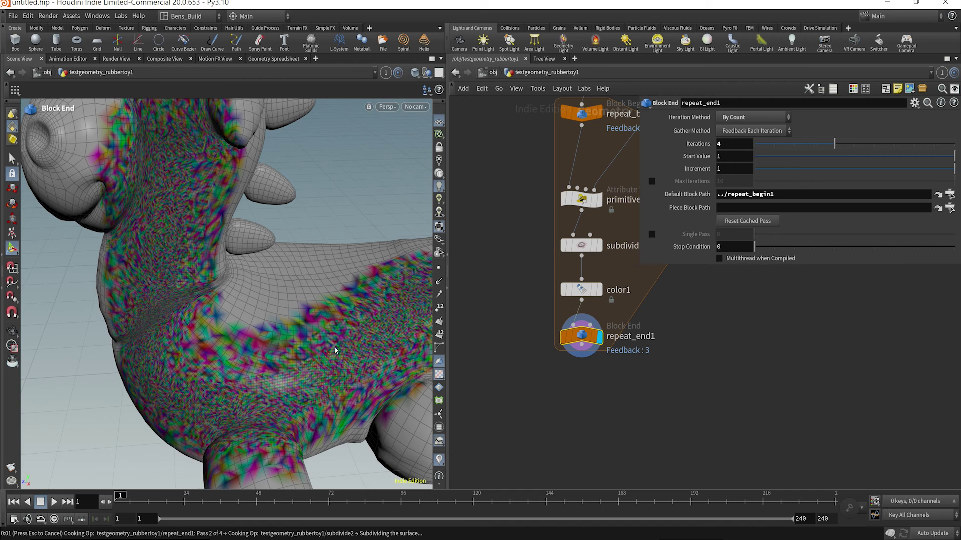
key("Escape")
left_click_drag(344, 361, 286, 378)
left_click_drag(350, 374, 323, 375)
key("Return")
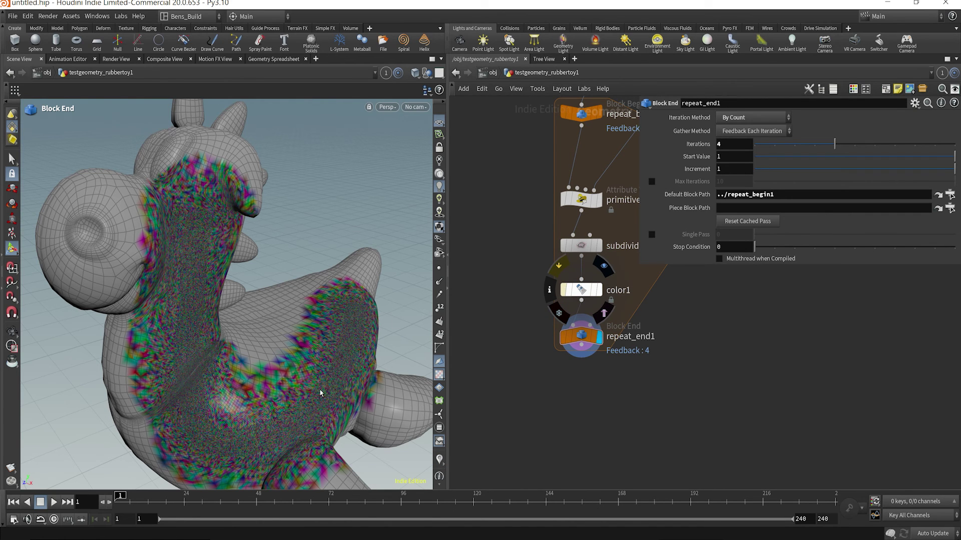
key("Escape")
left_click_drag(321, 396, 225, 350)
Copy mountain1 as mountain2, wire it below repeat_end1, and display it
key("Escape")
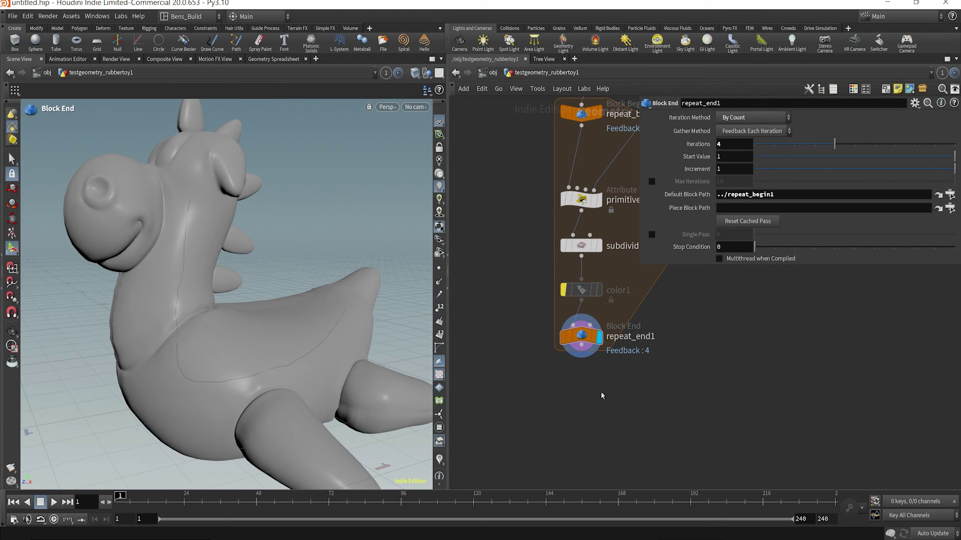
key("Tab")
key("Escape")
key("h")
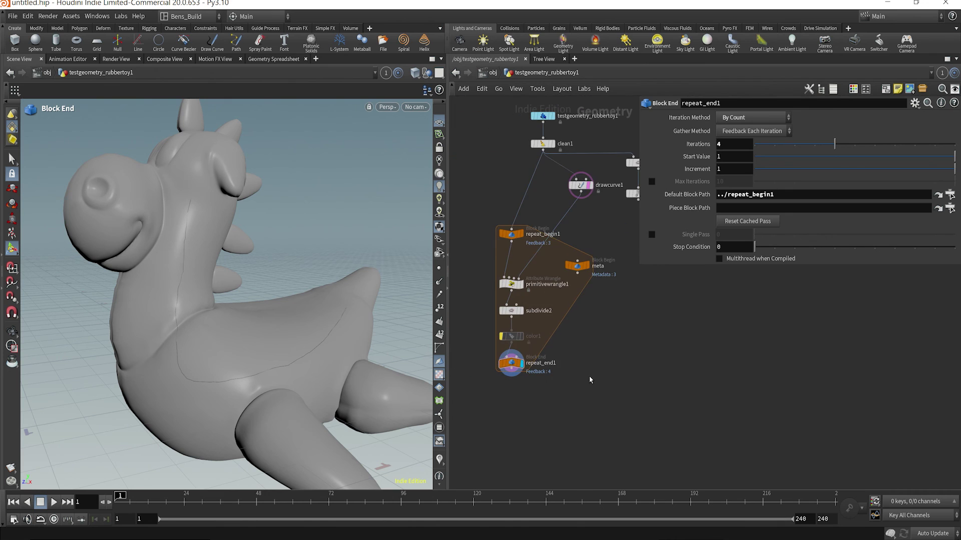
left_click_drag(596, 235, 532, 441, "alt")
left_click_drag(240, 300, 175, 230)
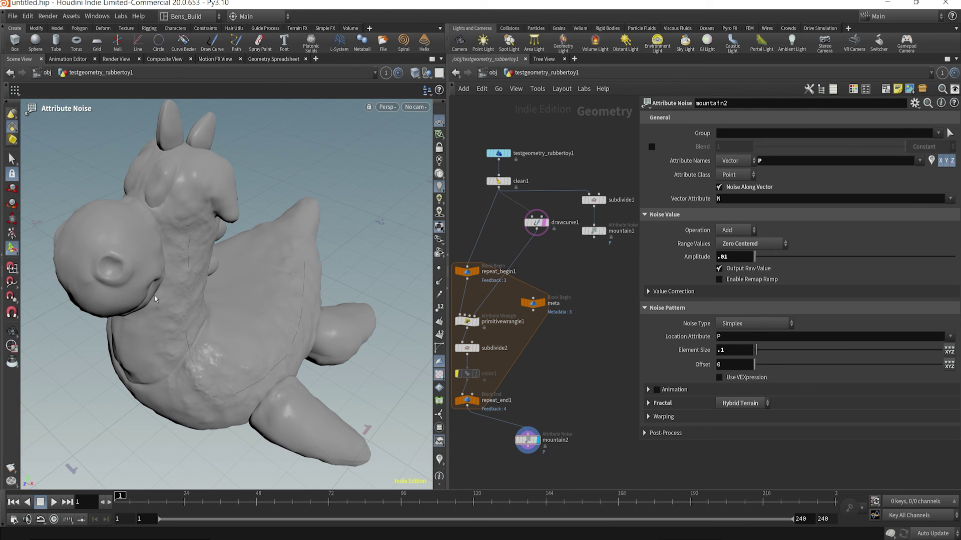
Compare mountain2's point and primitive counts against mountain1's, then redisplay mountain2
left_click_drag(181, 252, 215, 191)
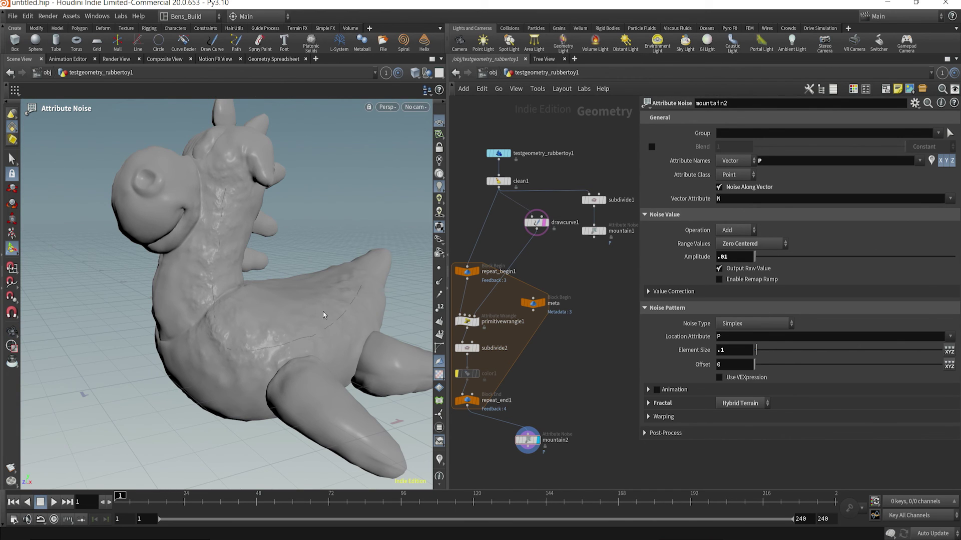
middle_click_drag(528, 441, 603, 266)
left_click(603, 231)
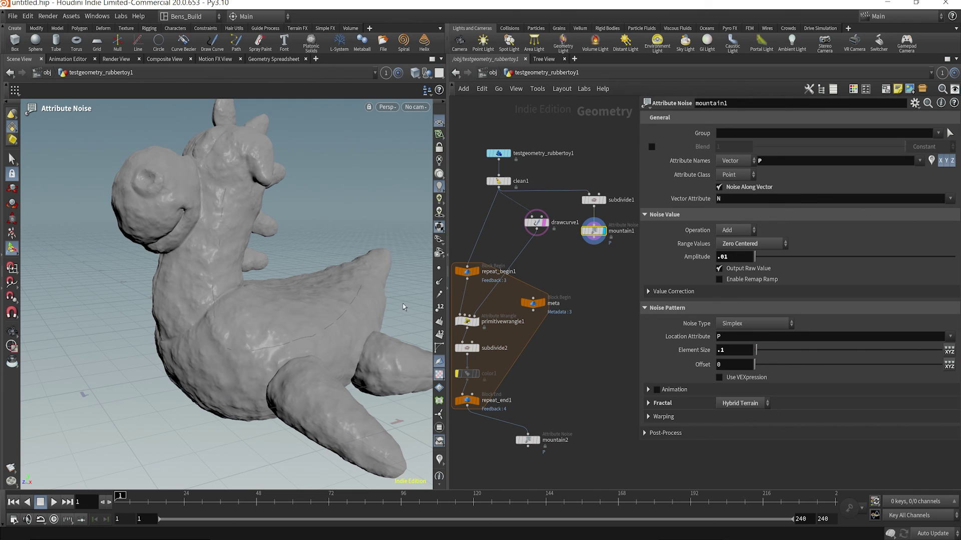
middle_click_drag(595, 224, 651, 160)
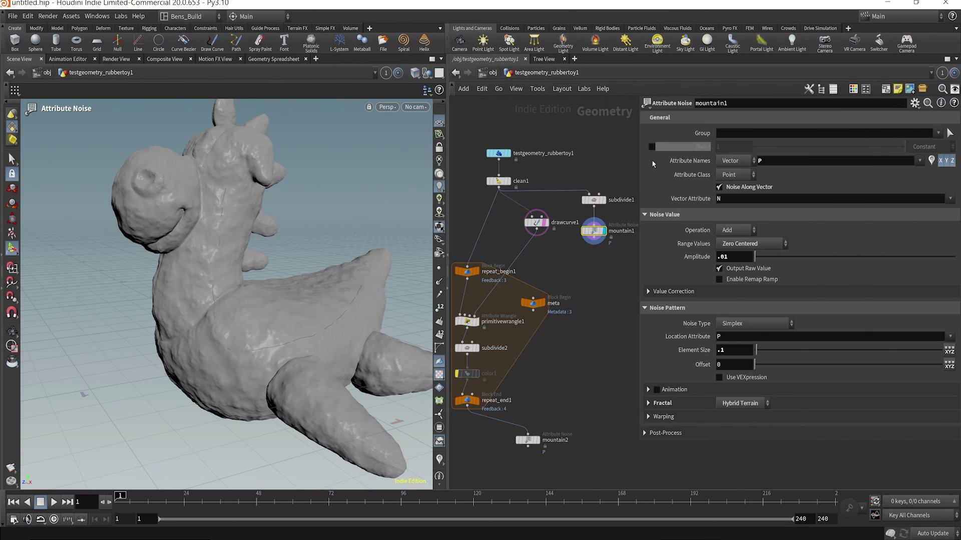
left_click(536, 440)
Orbit the noise-displaced toy to inspect its face and sides
key("Escape")
left_click_drag(352, 324, 308, 369)
key("Return")
left_click_drag(382, 301, 259, 307)
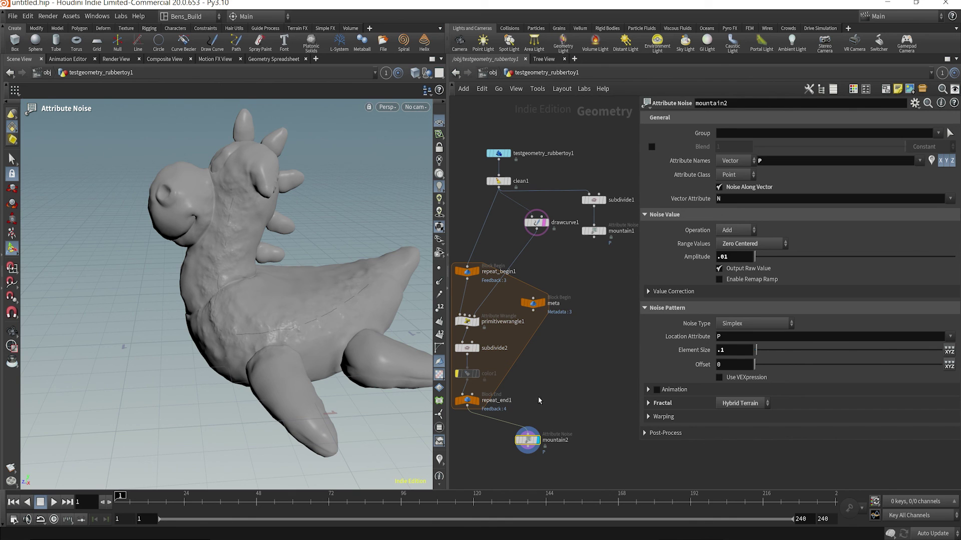
key("Escape")
left_click_drag(330, 338, 270, 181)
key("Return")
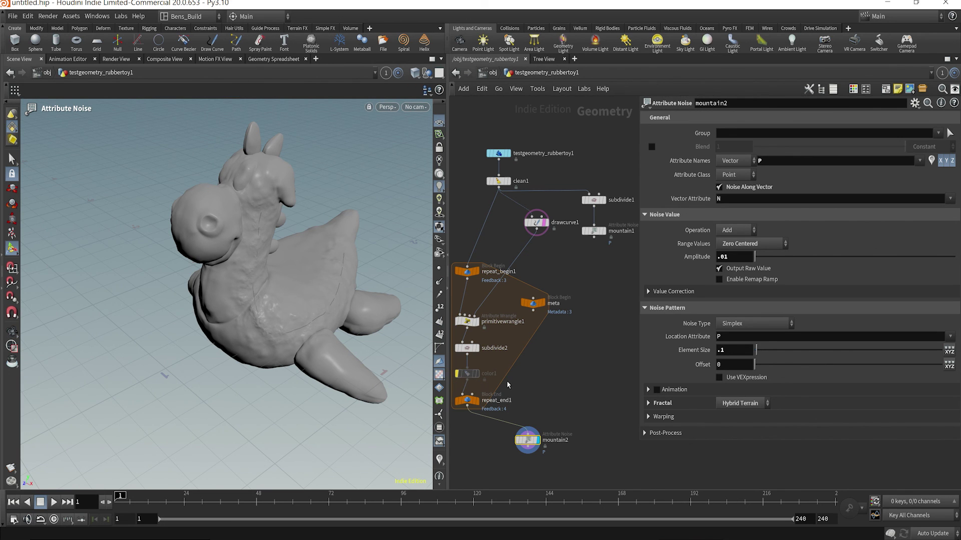
View the noisy toy in wireframe and orbit to inspect the dense strip along the curve
key("Escape")
key("w")
mouse_move(323, 359)
left_mouse_down()
mouse_move(271, 278)
mouse_move(323, 237)
mouse_move(273, 249)
left_mouse_up()
key("Return")
left_click_drag(300, 289, 273, 248)
key("Escape")
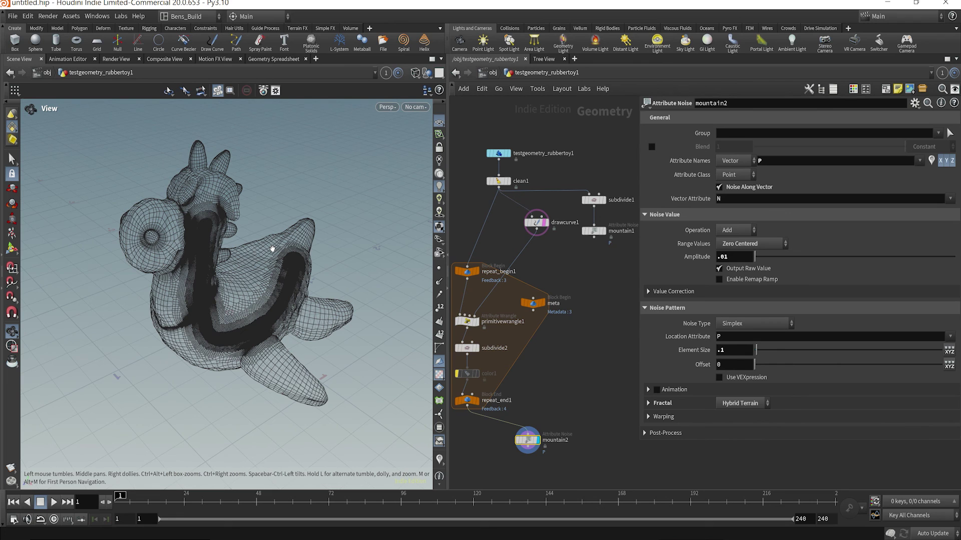